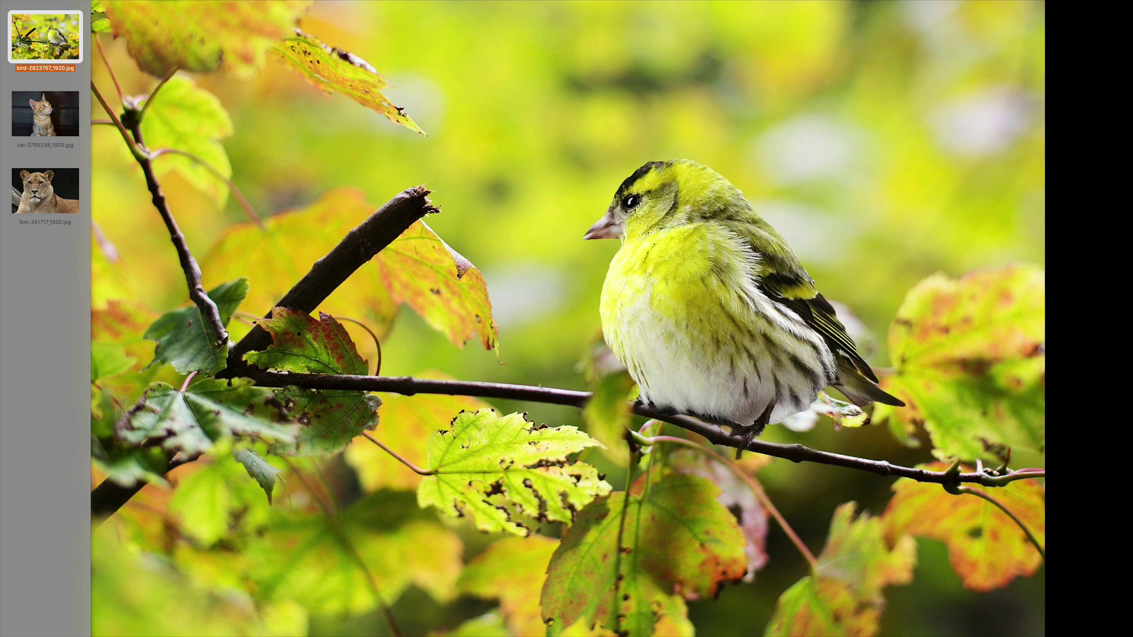
# Step: View the cat, lion and bird photos one after another at large size
pyautogui.click(45, 114)
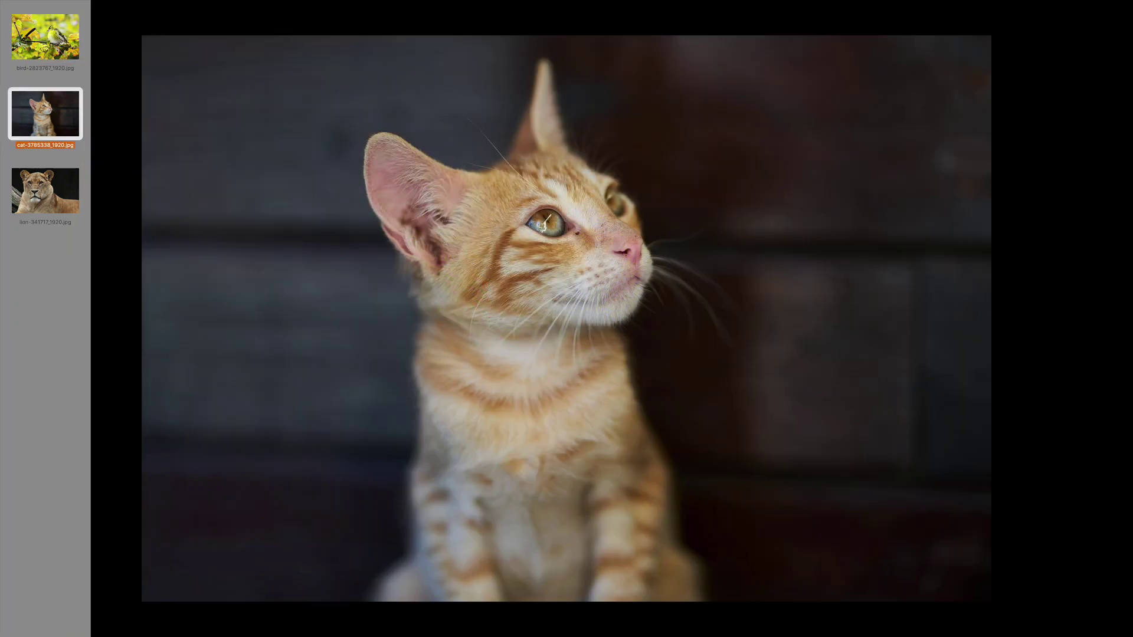
pyautogui.click(45, 190)
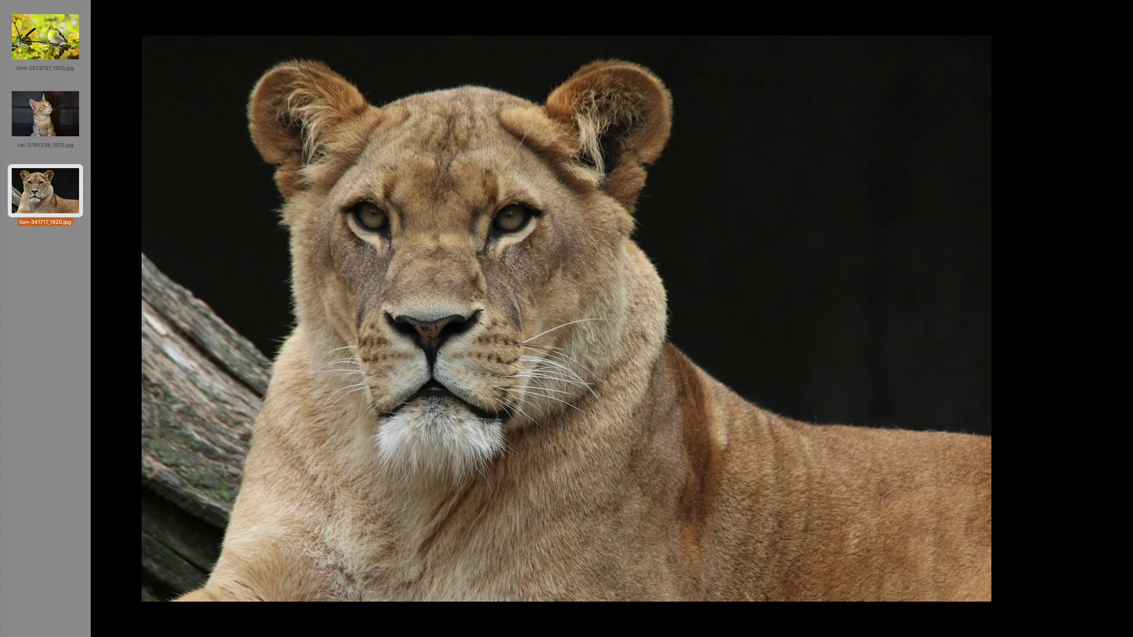
pyautogui.click(45, 36)
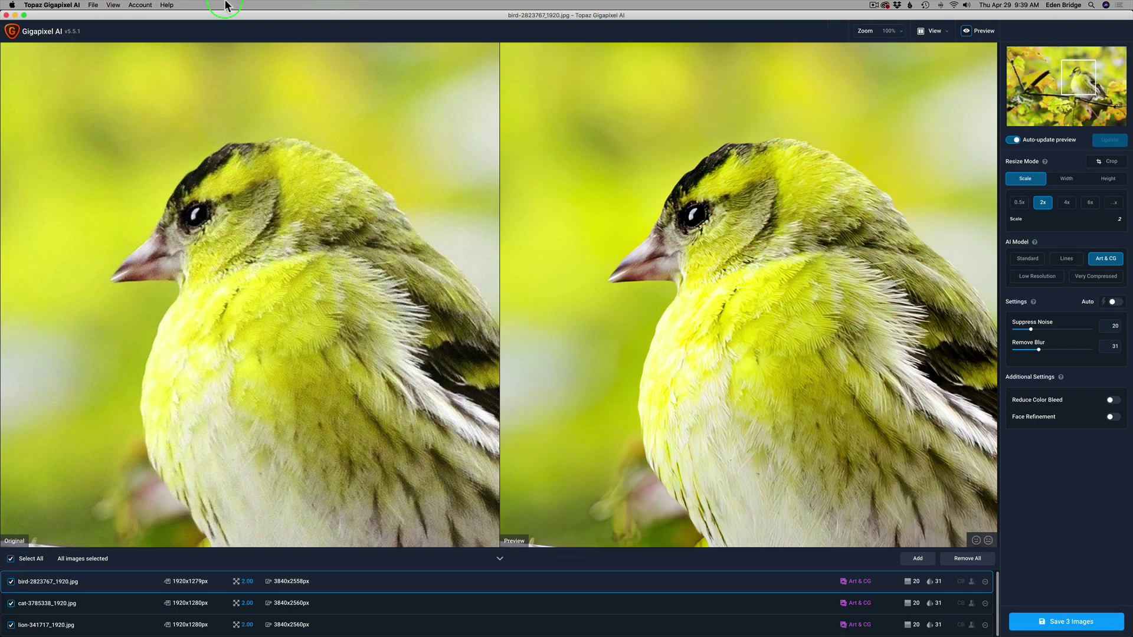
pyautogui.click(94, 6)
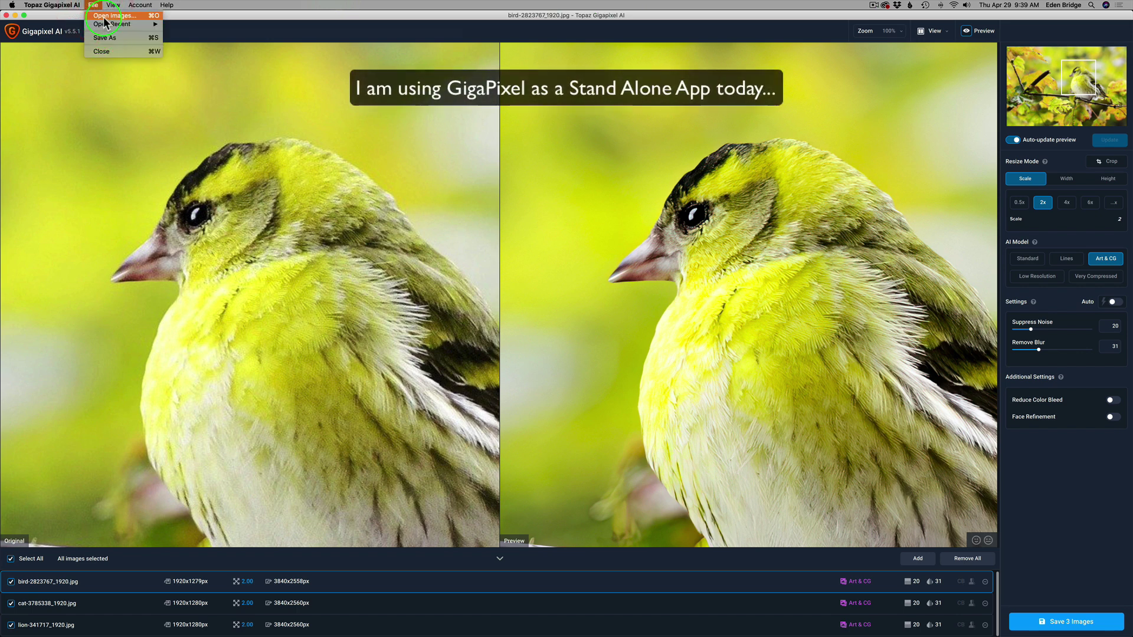
pyautogui.click(388, 39)
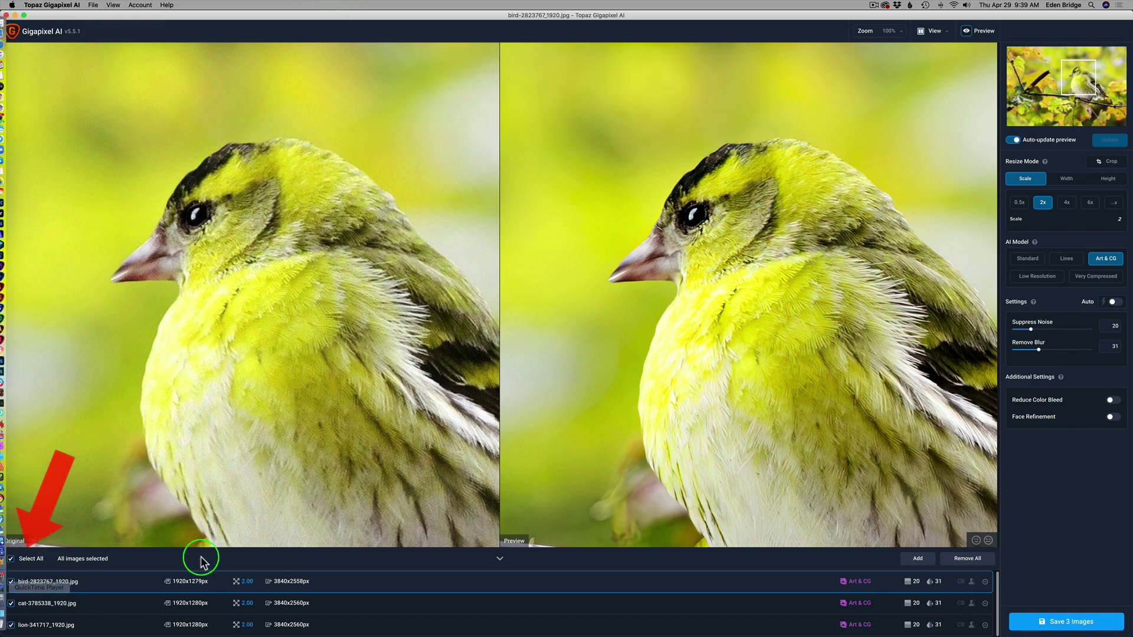
# Step: Deselect all images in the file list and pick the bird photo's row again
pyautogui.click(11, 560)
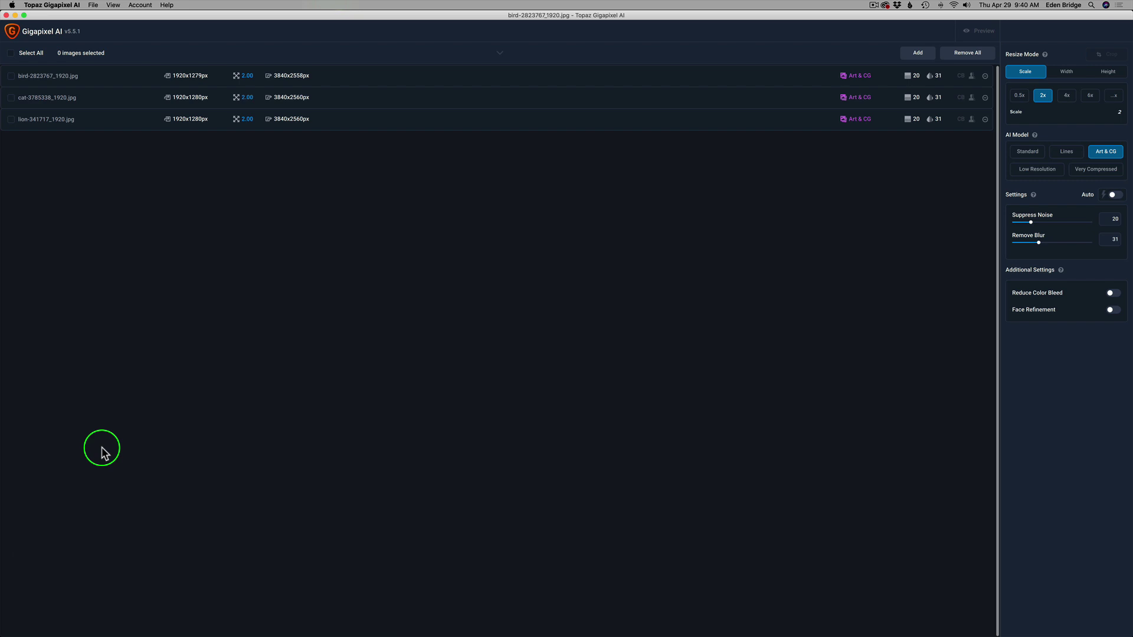
pyautogui.click(364, 77)
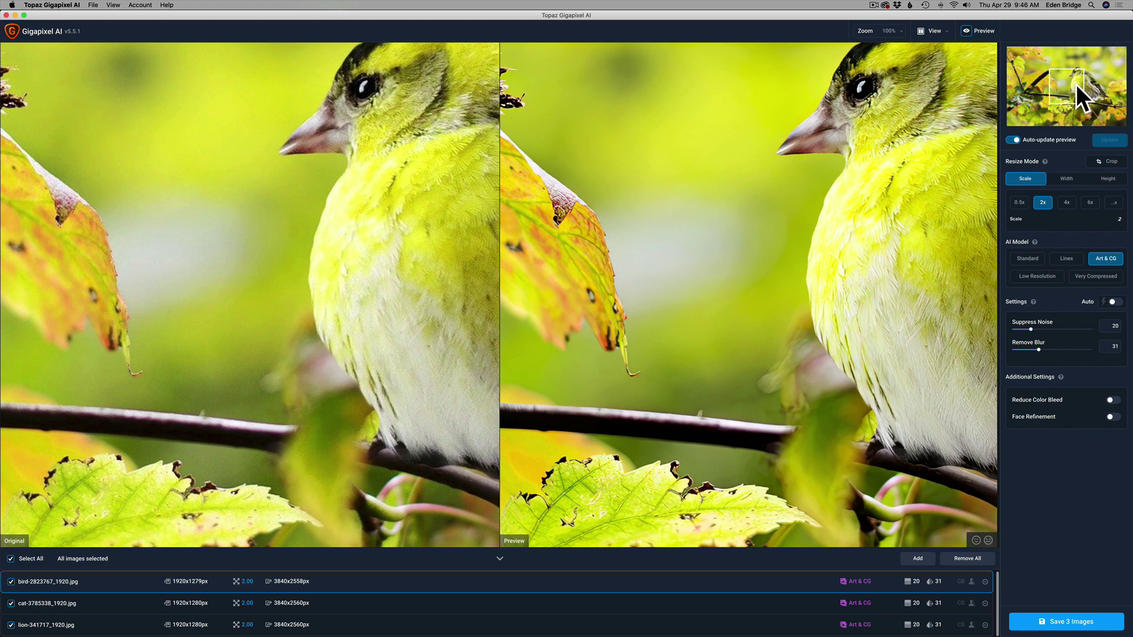
# Step: Compare the original with the Art & CG preview at the leaves and at the bird's head
pyautogui.moveTo(1073, 86); pyautogui.dragTo(1042, 92)
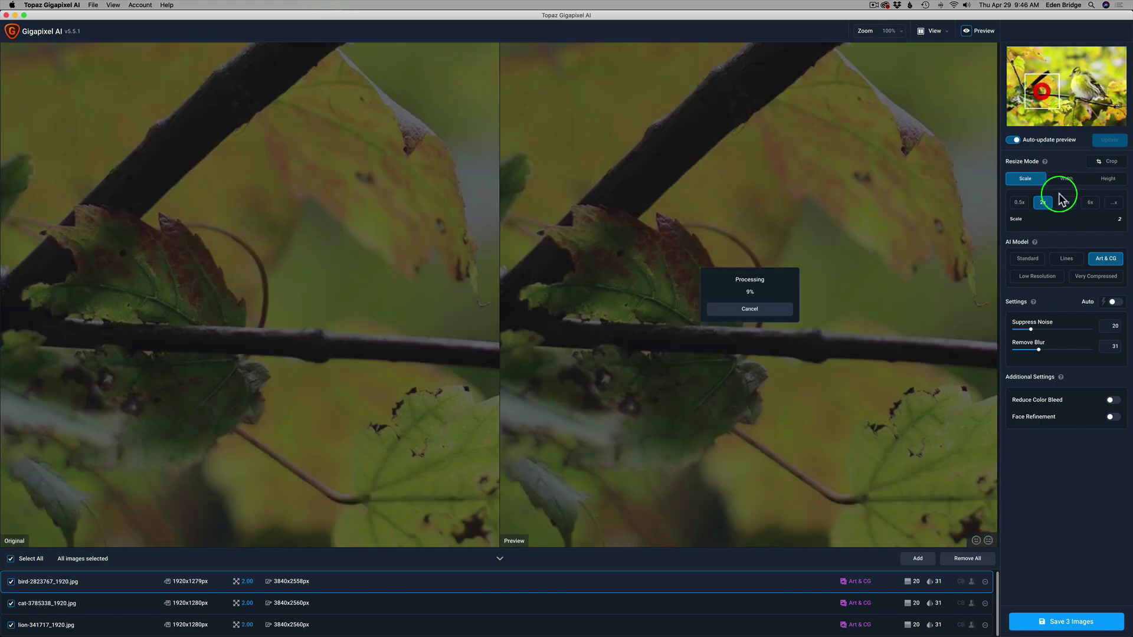
pyautogui.click(1108, 260)
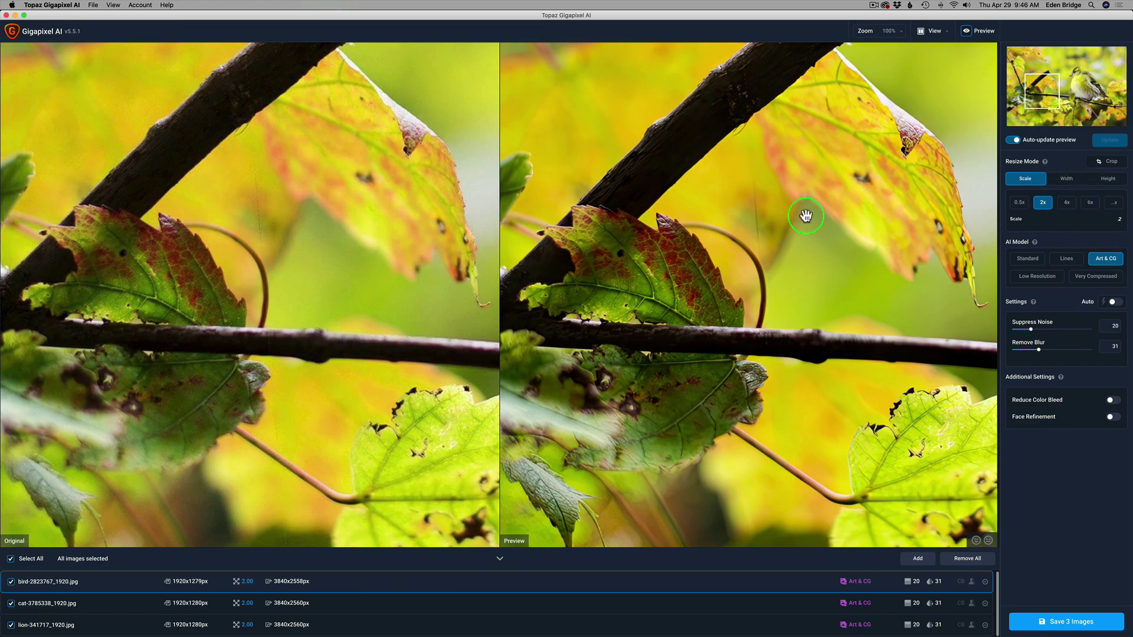
pyautogui.moveTo(1037, 96); pyautogui.dragTo(1077, 77)
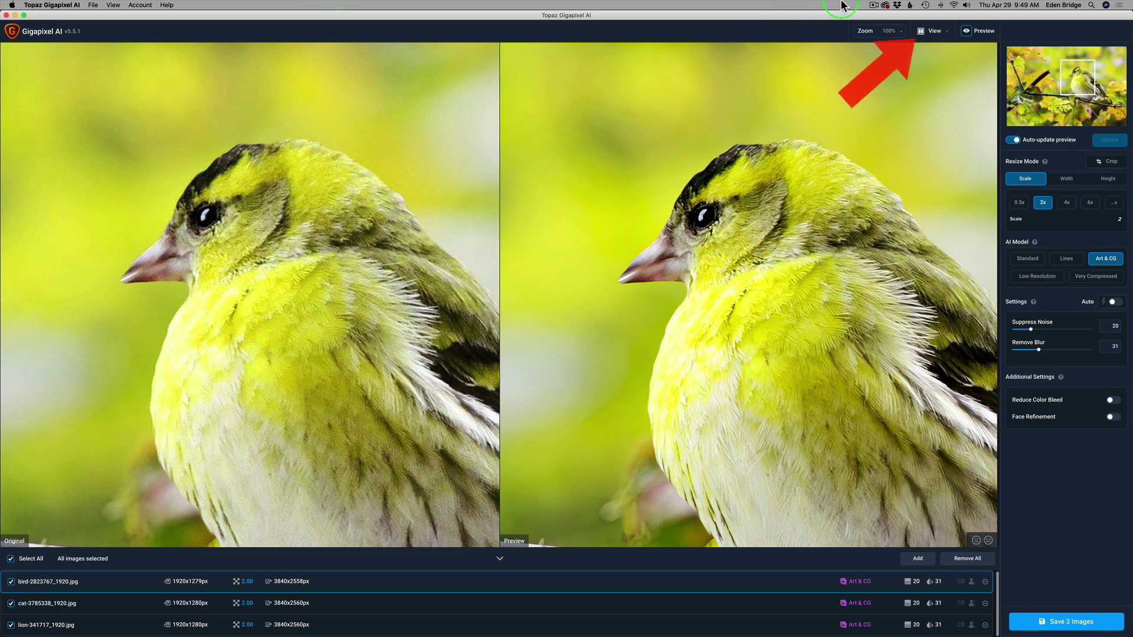
# Step: Check the available view layouts, keeping Side-by-Side View, and compare both versions around the bird's beak, broken branch and orange leaf
pyautogui.click(956, 33)
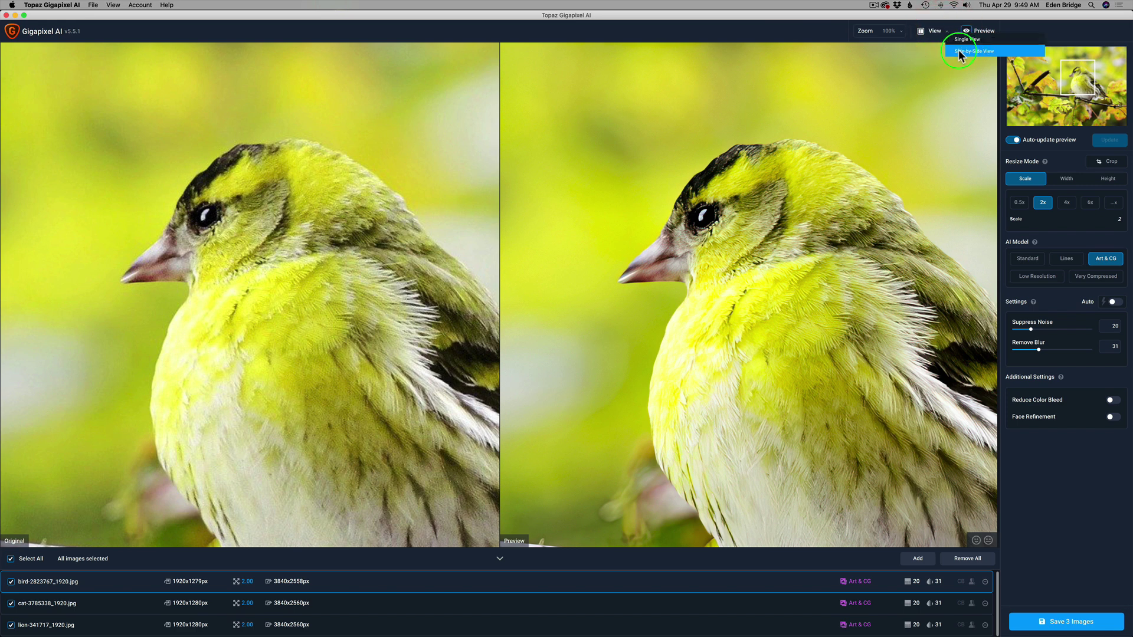
pyautogui.click(775, 36)
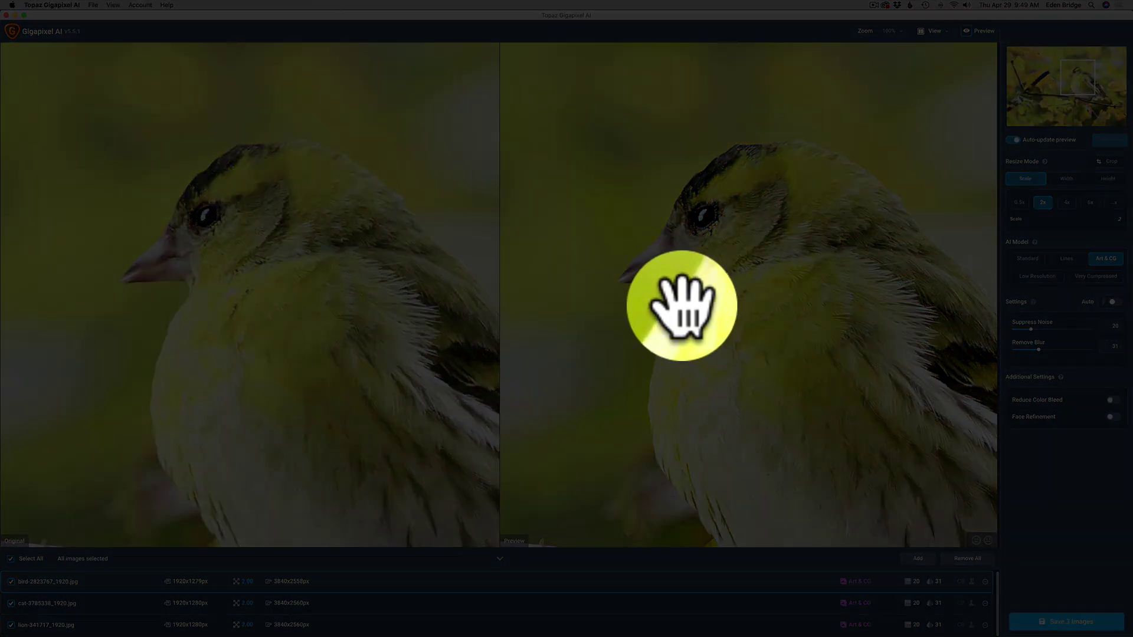
pyautogui.moveTo(669, 310); pyautogui.dragTo(897, 296)
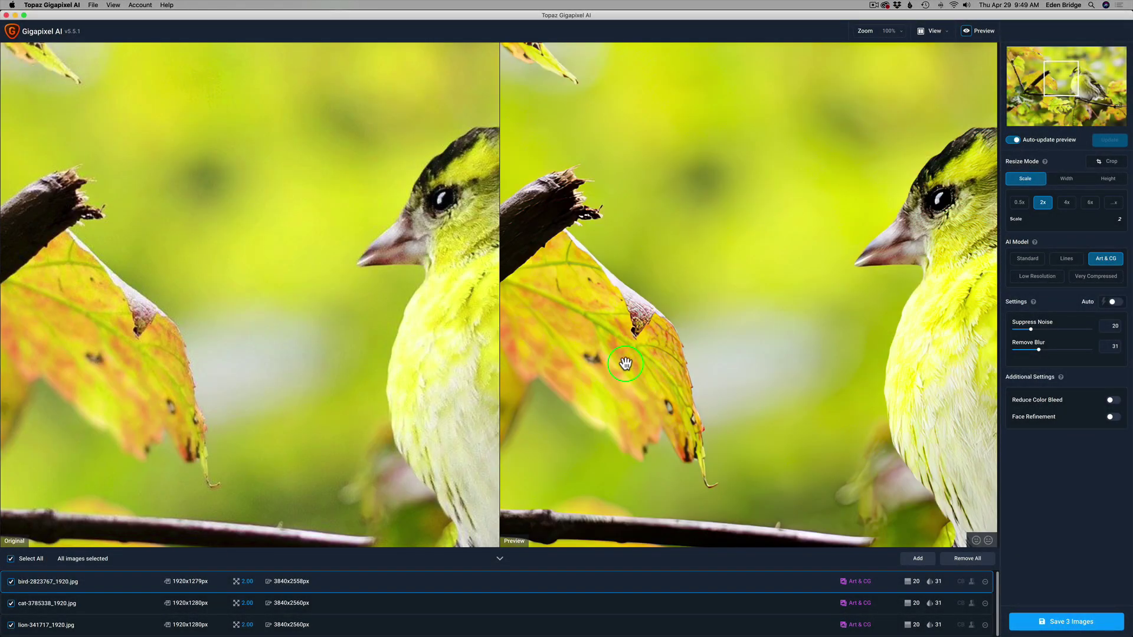
pyautogui.moveTo(622, 361); pyautogui.dragTo(813, 296)
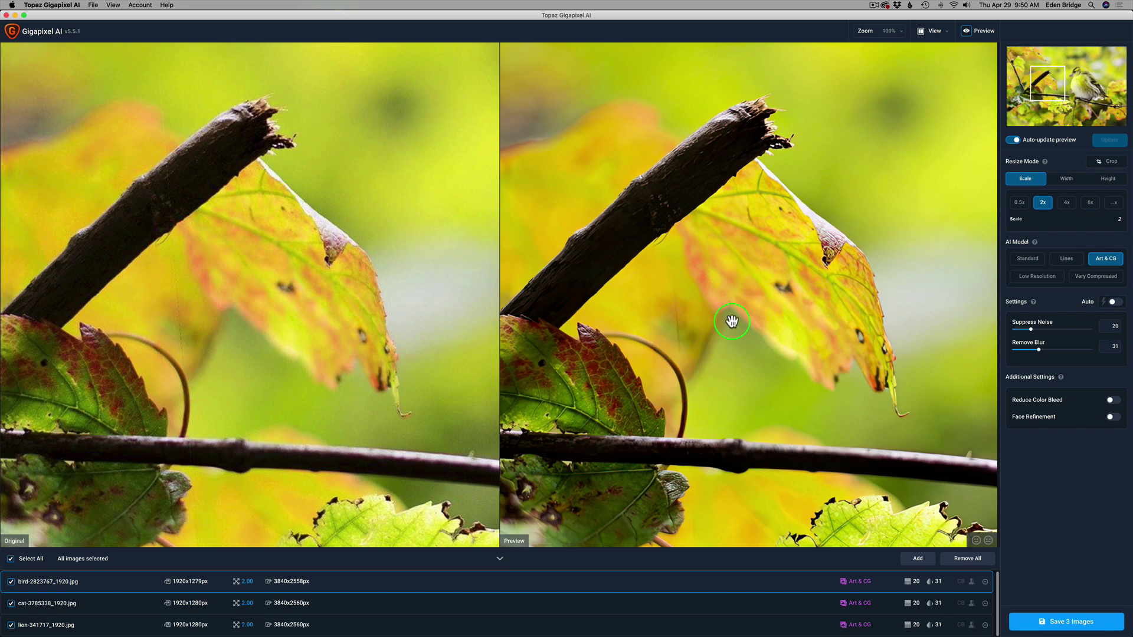
# Step: Try the Standard, Art & CG, Low Resolution and Very Compressed AI models in turn, comparing the result on the branch and leaves
pyautogui.click(1038, 261)
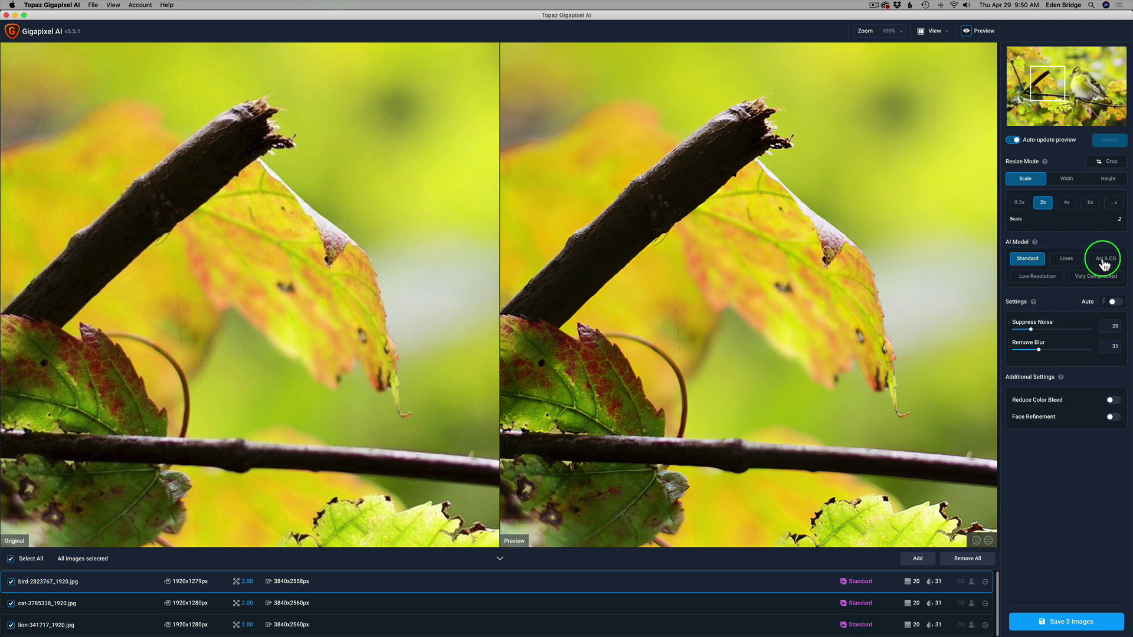
pyautogui.click(1104, 262)
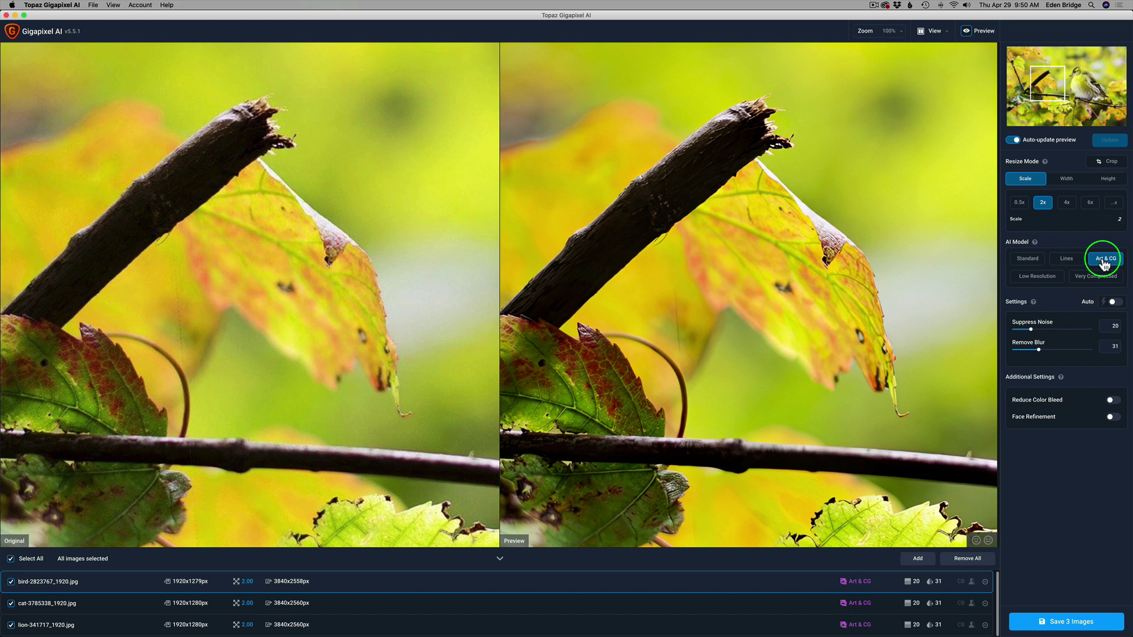
pyautogui.click(1048, 280)
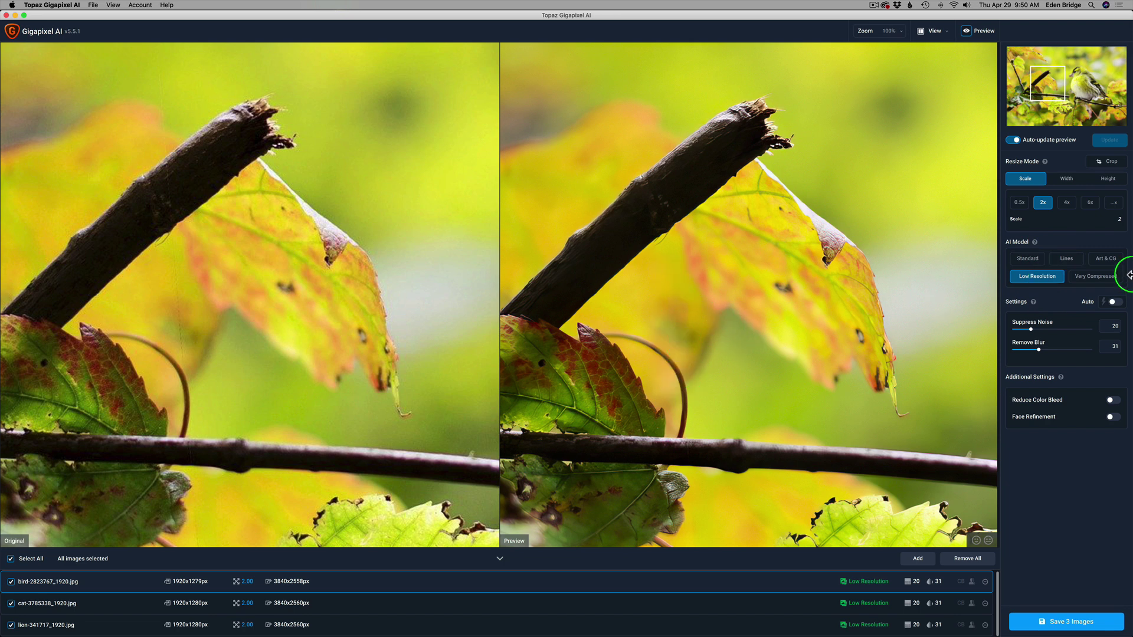
pyautogui.click(1096, 277)
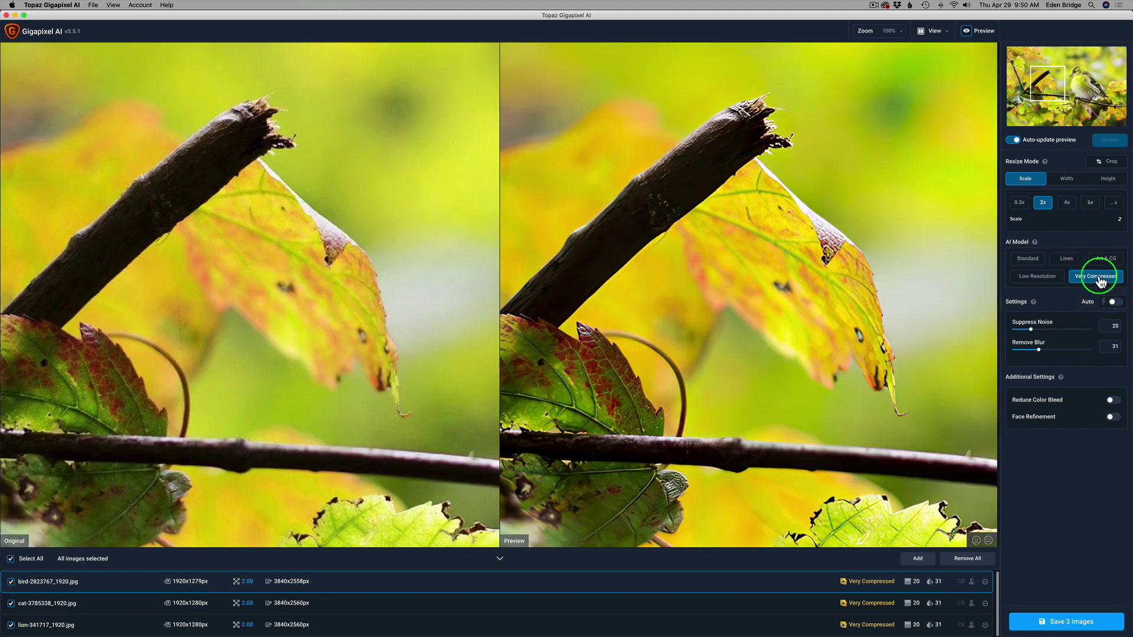
pyautogui.moveTo(655, 374); pyautogui.dragTo(850, 285)
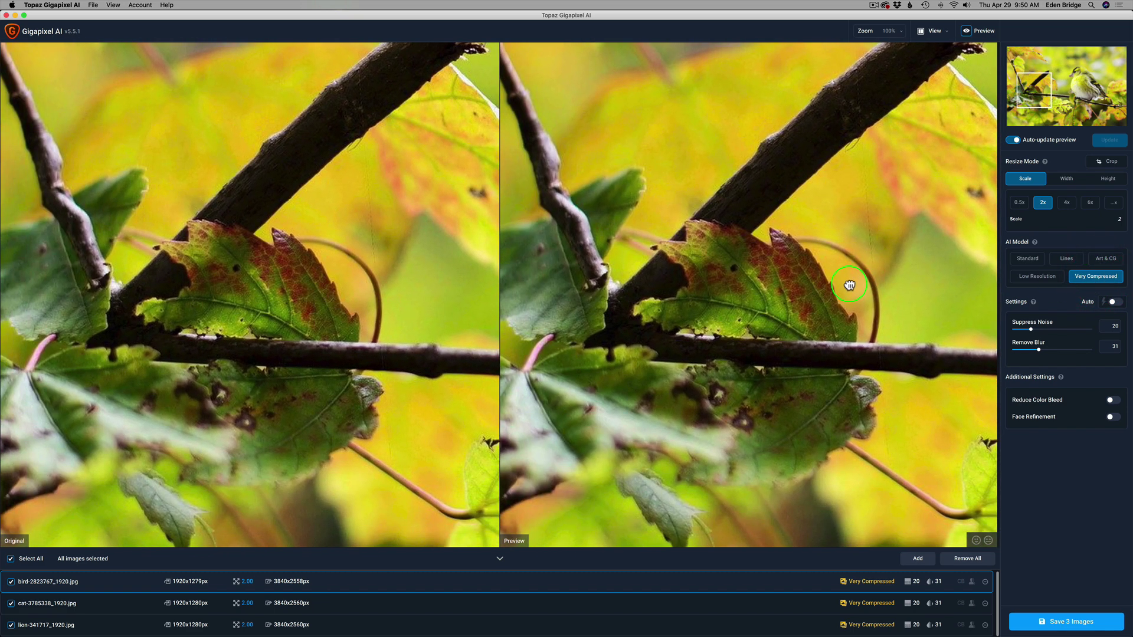
pyautogui.moveTo(638, 291); pyautogui.dragTo(680, 205)
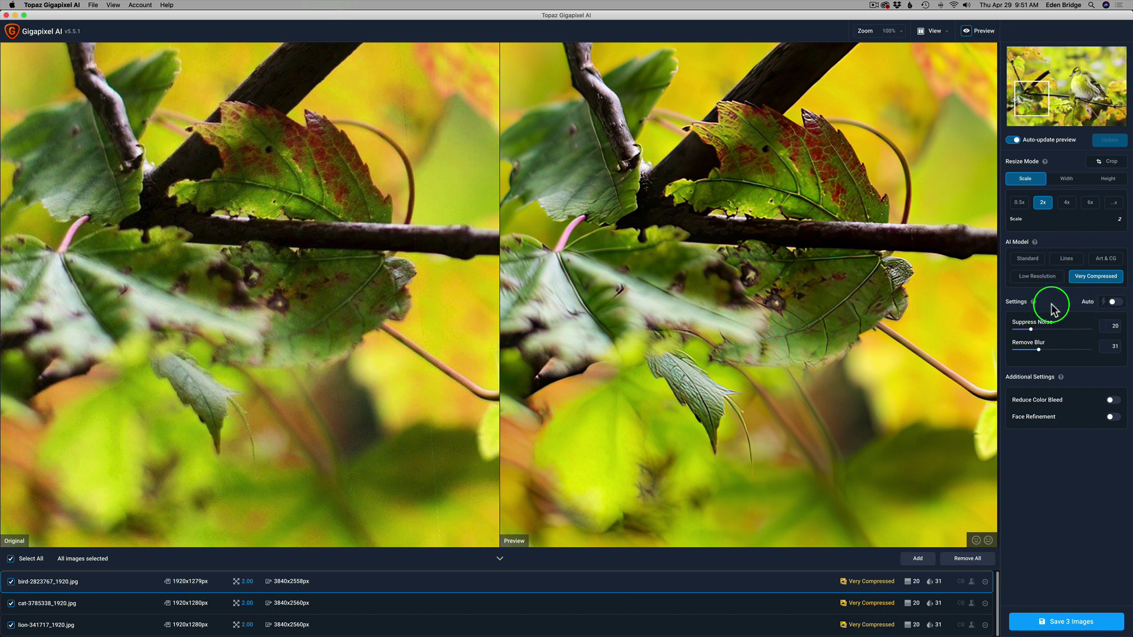
# Step: Turn on the Auto settings, and compare the Low Resolution and Standard AI models on the leaves and bird feathers
pyautogui.click(1114, 303)
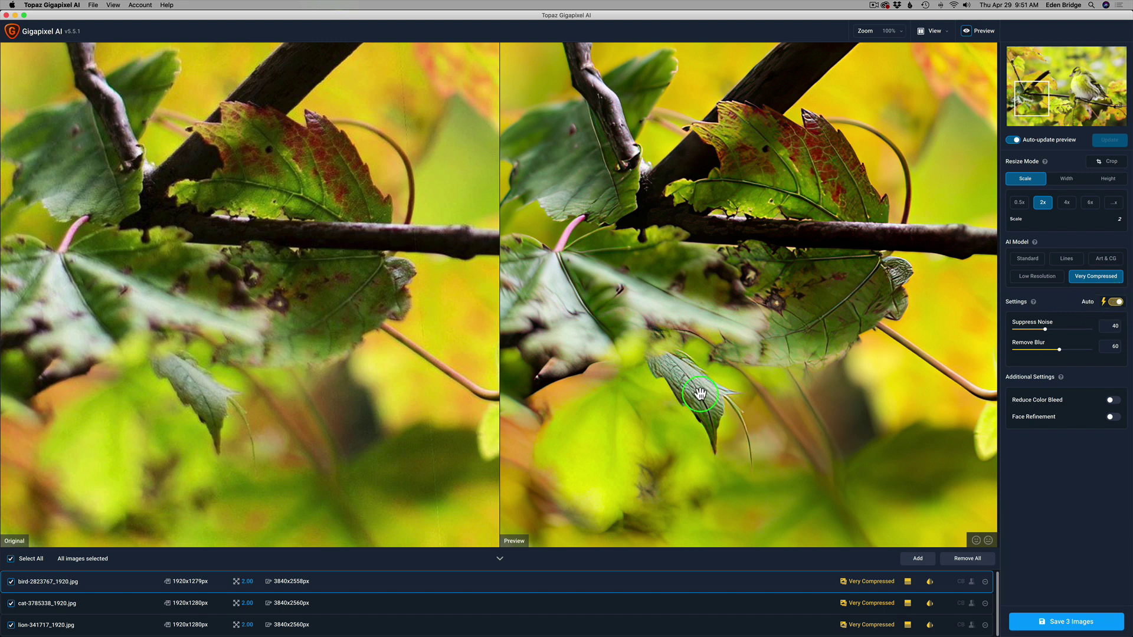
pyautogui.click(1037, 278)
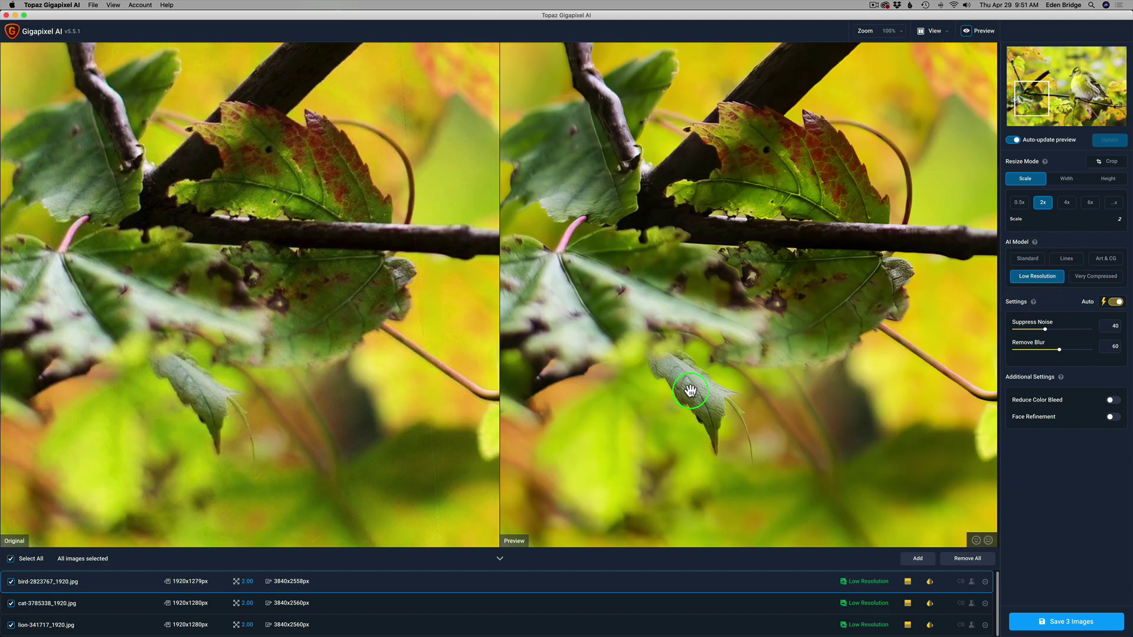
pyautogui.moveTo(823, 291); pyautogui.dragTo(671, 461)
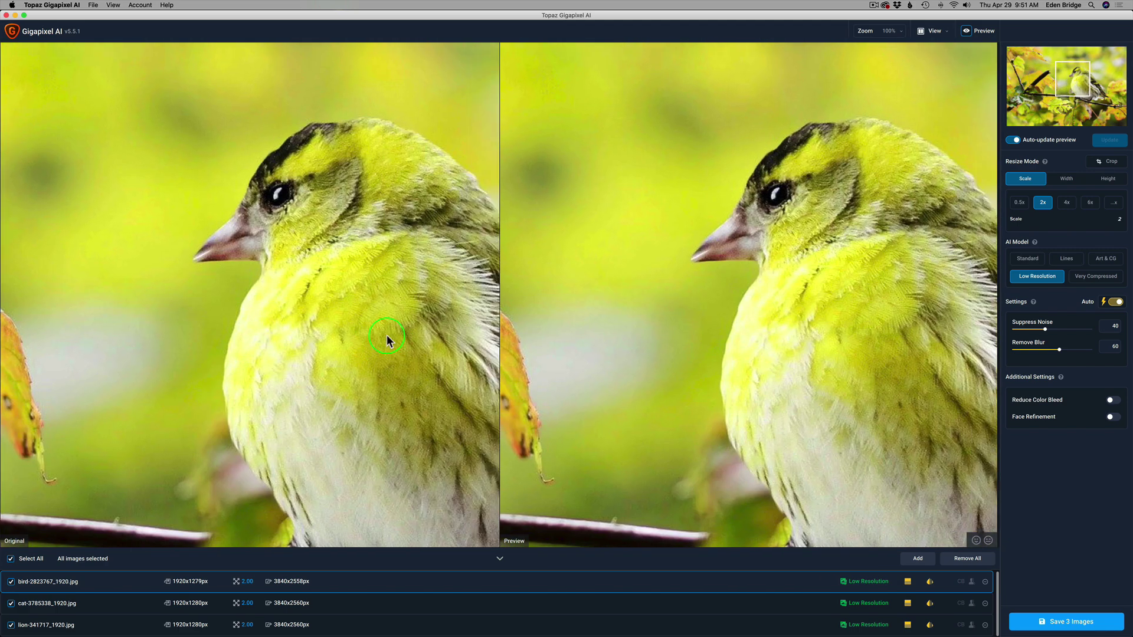
pyautogui.moveTo(387, 336); pyautogui.dragTo(343, 345)
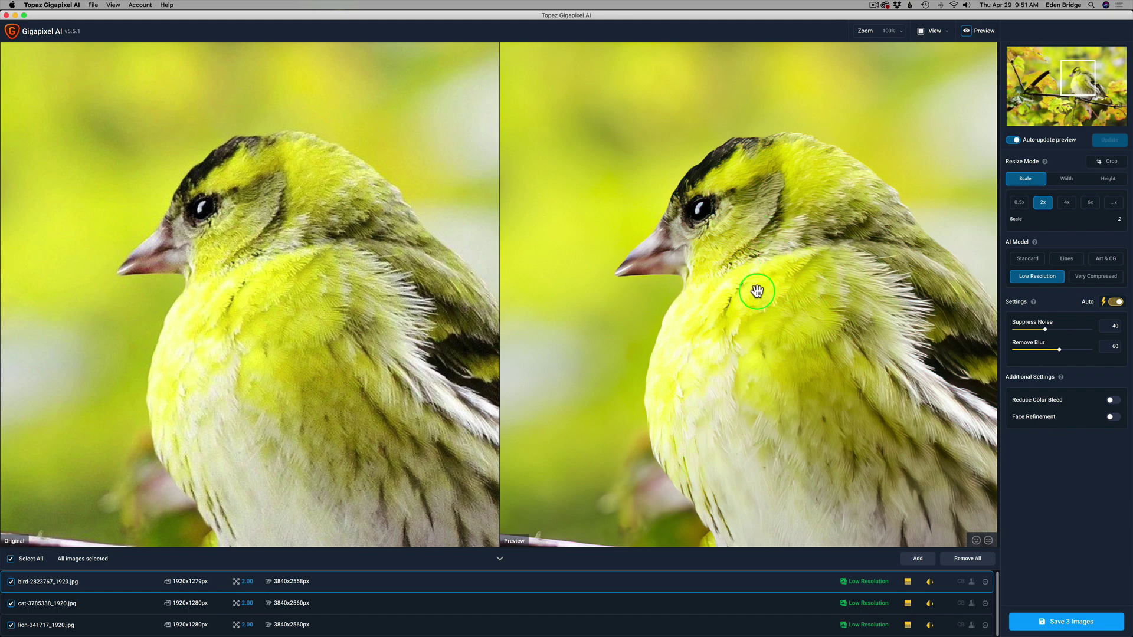
pyautogui.moveTo(867, 314); pyautogui.dragTo(813, 232)
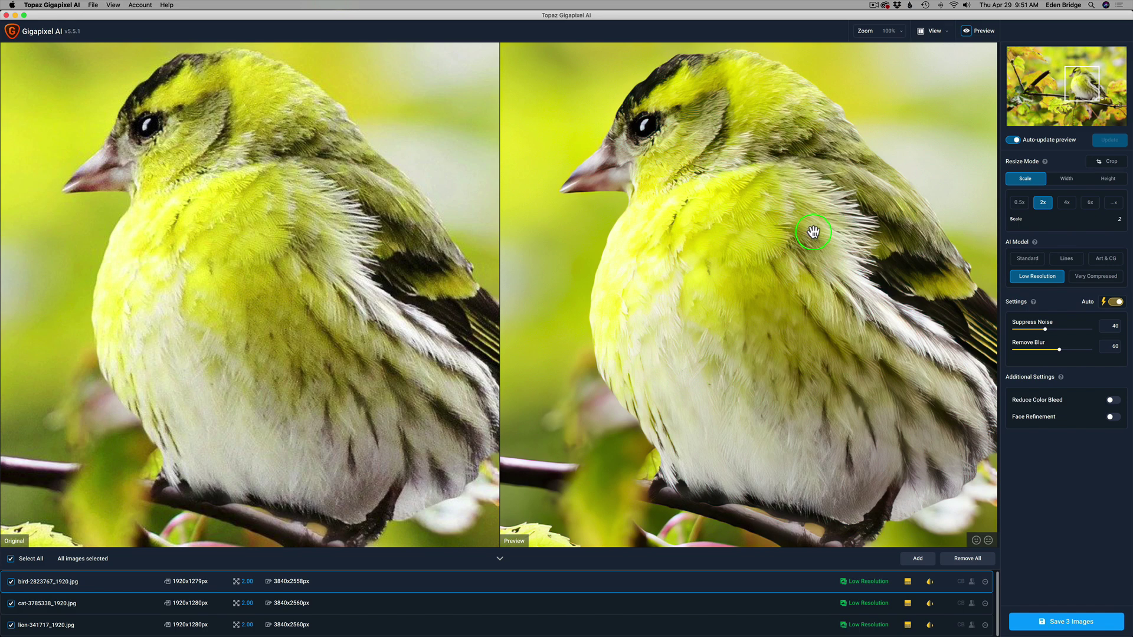
pyautogui.click(1034, 265)
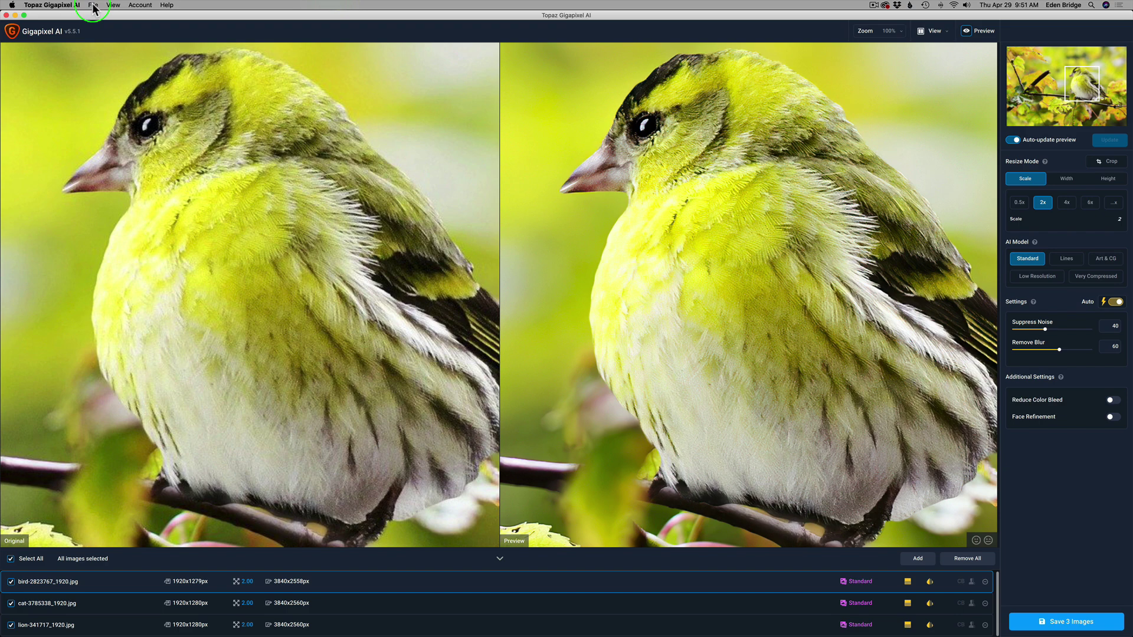
# Step: Turn off Disable model tooltips in the preferences and view the descriptions of the Lines and Standard AI models
pyautogui.click(59, 6)
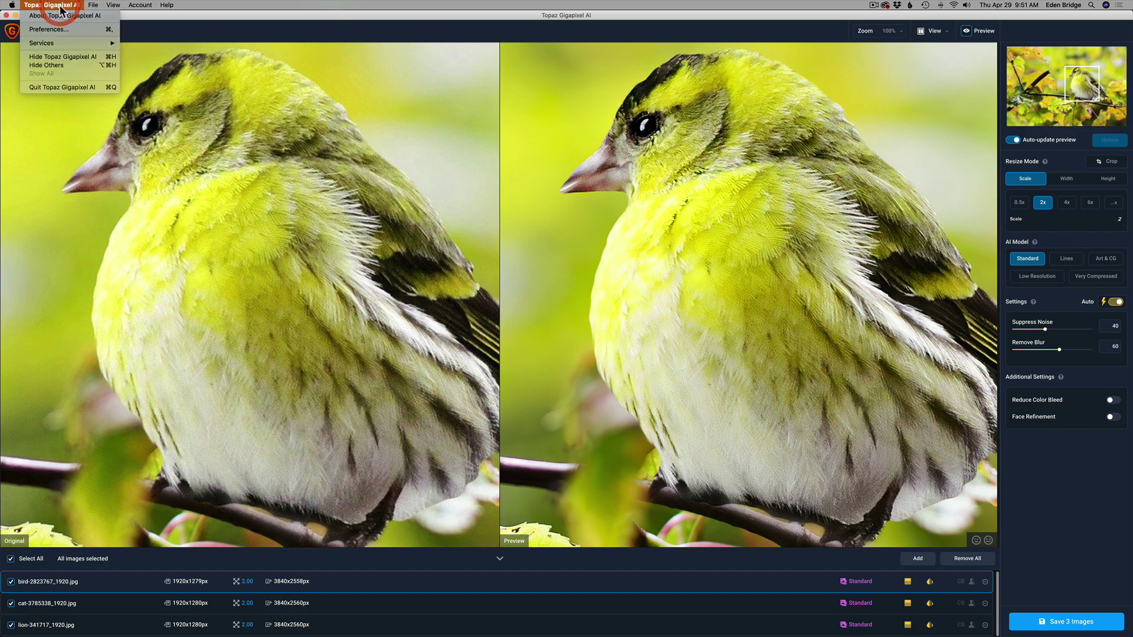
pyautogui.click(59, 29)
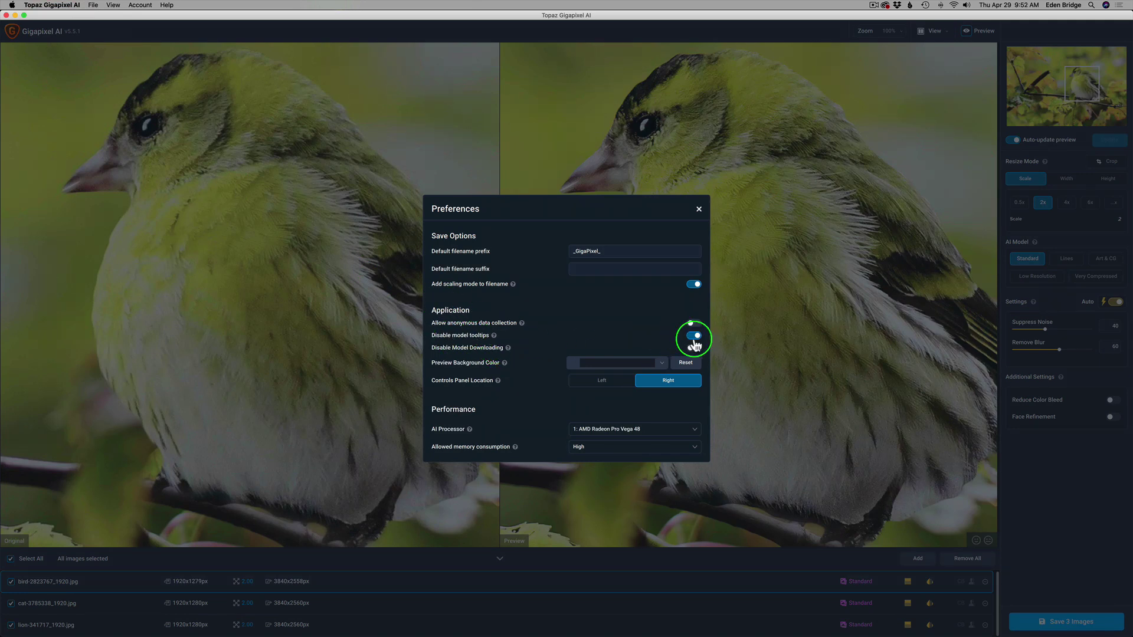
pyautogui.click(699, 209)
pyautogui.moveTo(1037, 264)
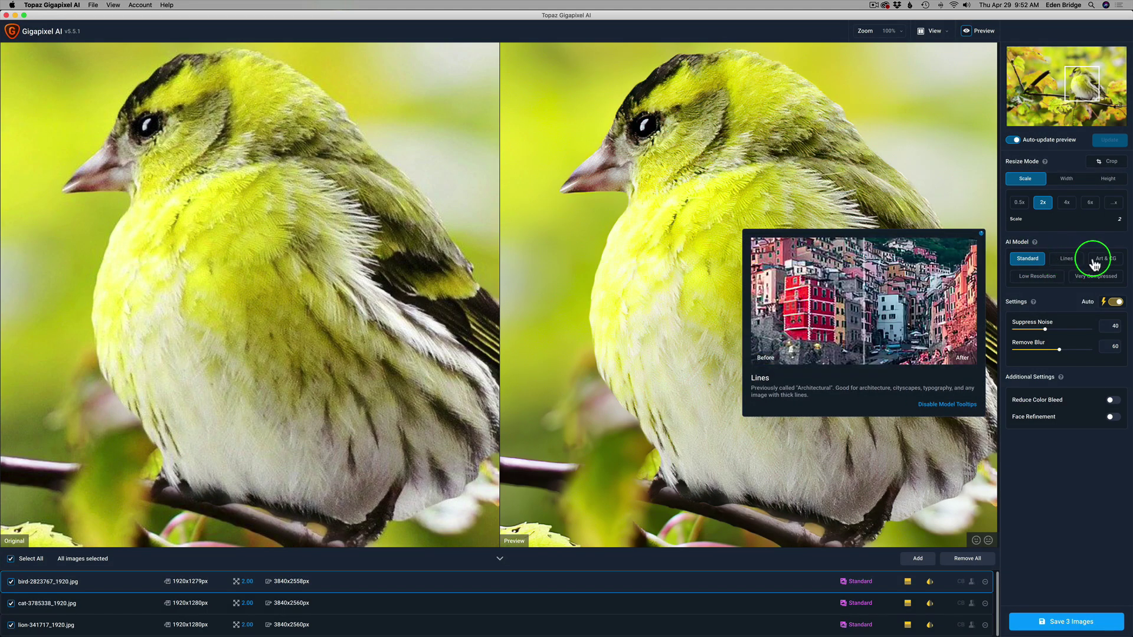
pyautogui.moveTo(1096, 267)
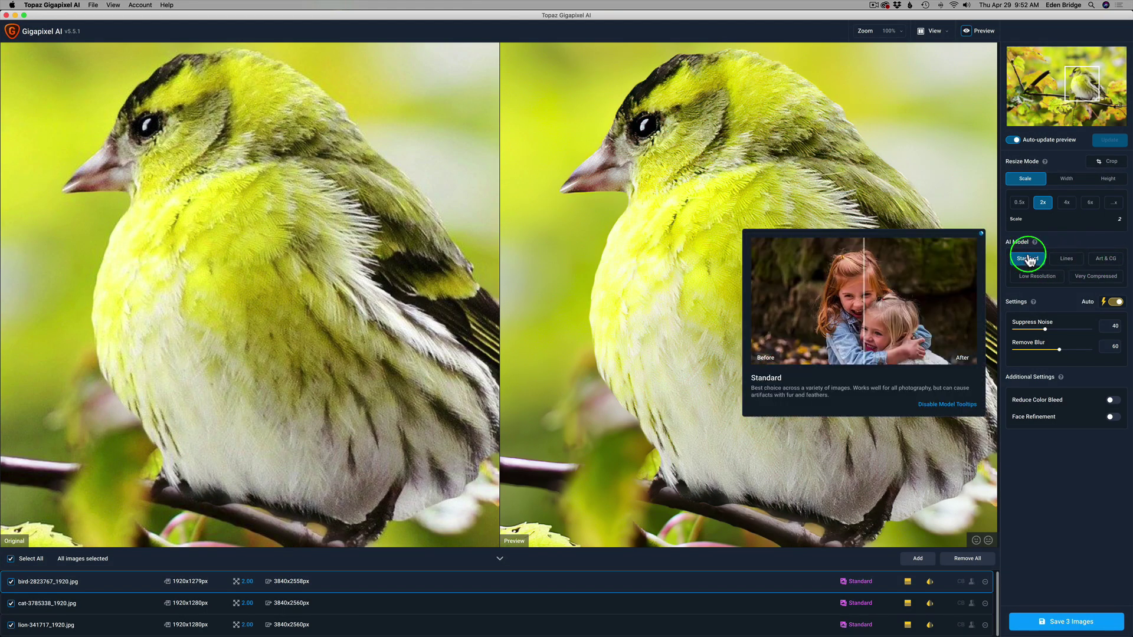
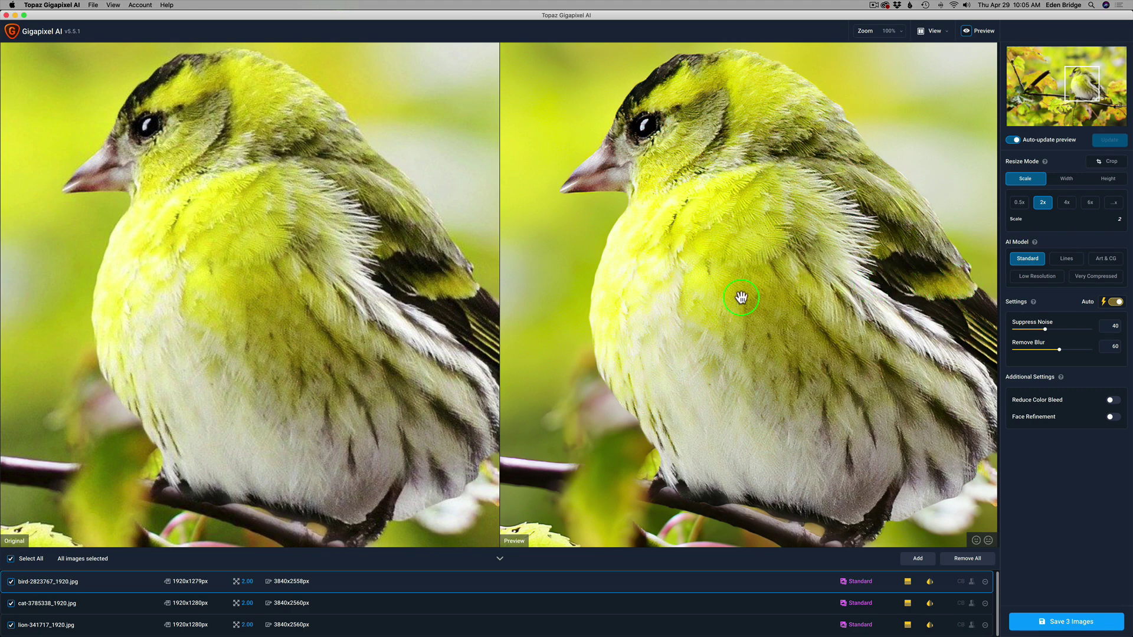
# Step: Apply the Low Resolution AI model, checking it on the branch and orange leaf, and disable the model tooltips
pyautogui.moveTo(1077, 83); pyautogui.dragTo(1048, 88)
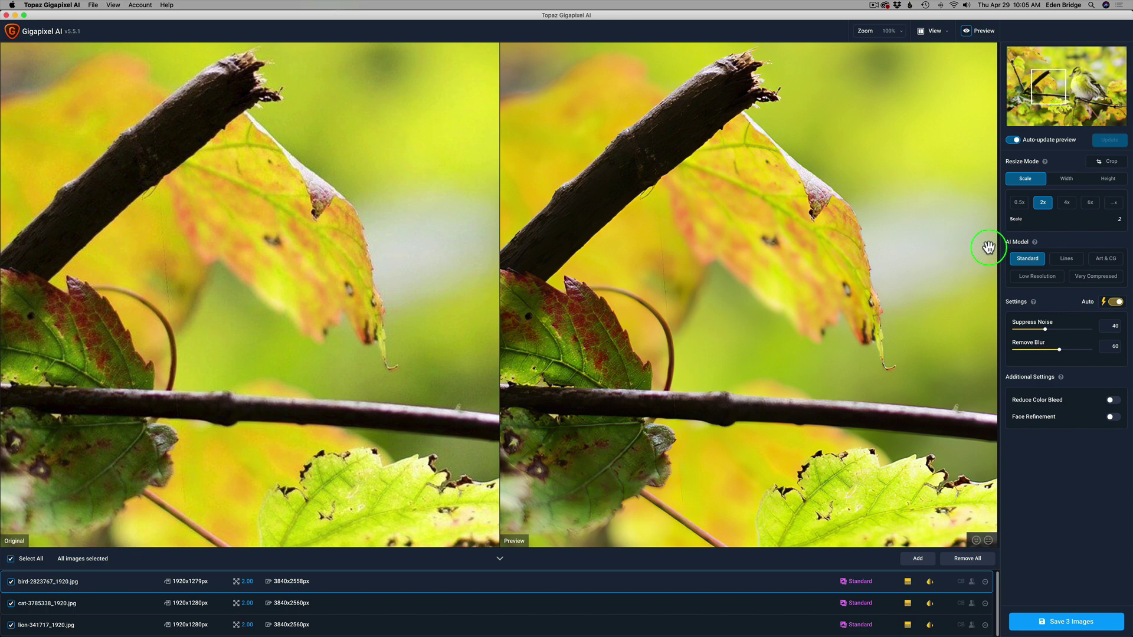
pyautogui.click(1037, 277)
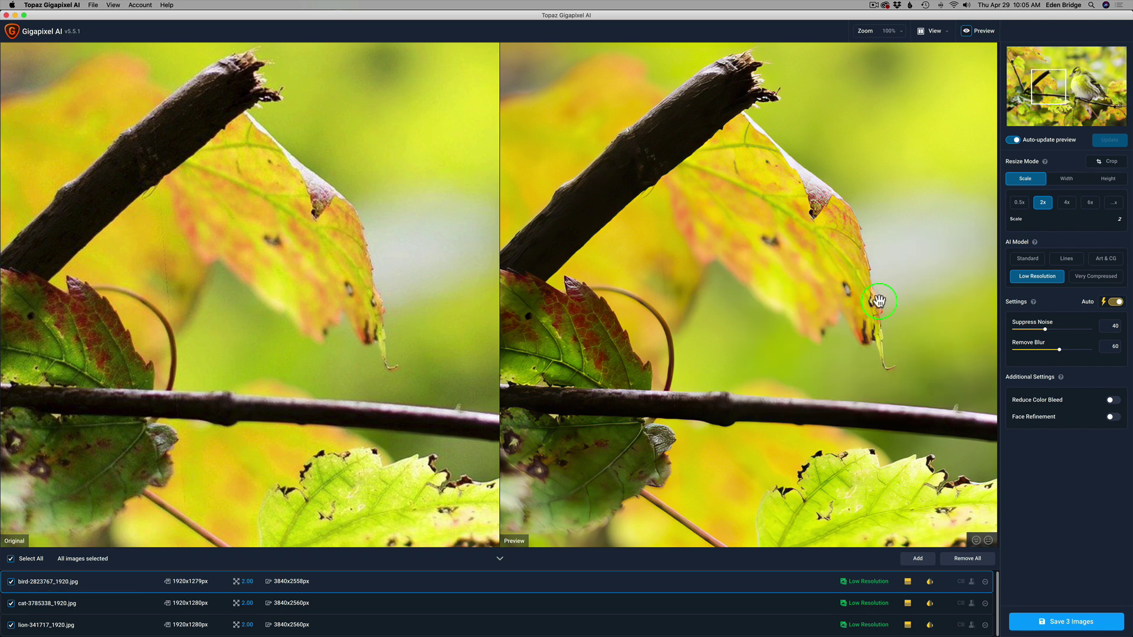
pyautogui.moveTo(1028, 285)
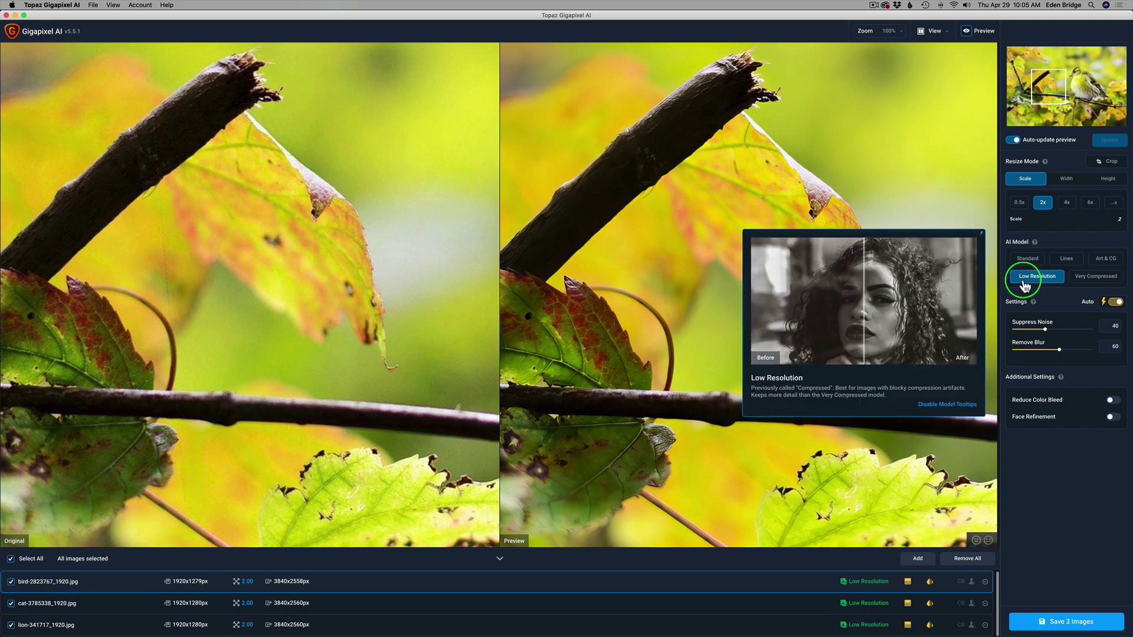
pyautogui.click(941, 408)
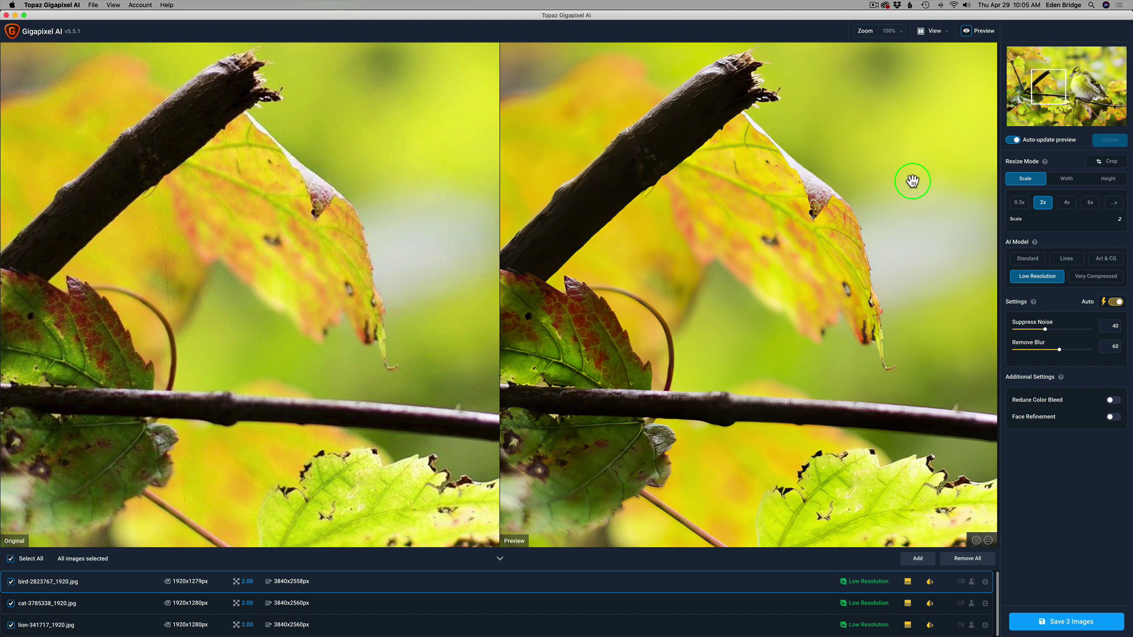
# Step: Check the bird's feathers and head, deselect all images, and open only cat-3785338_1920.jpg in the preview
pyautogui.moveTo(891, 180); pyautogui.dragTo(443, 21)
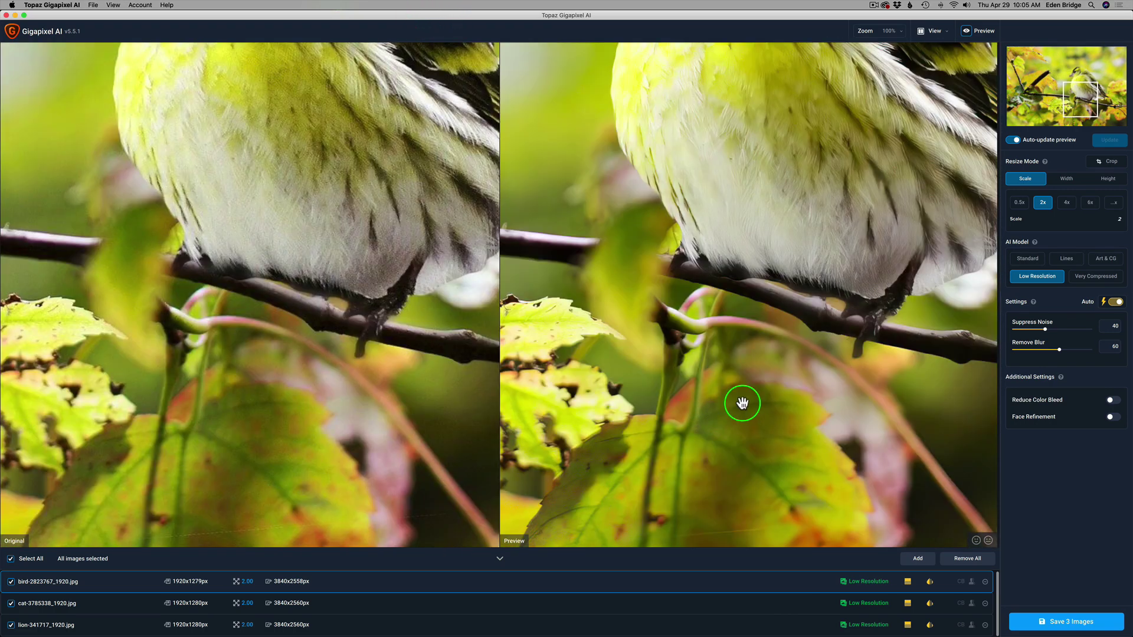
pyautogui.moveTo(772, 152); pyautogui.dragTo(754, 415)
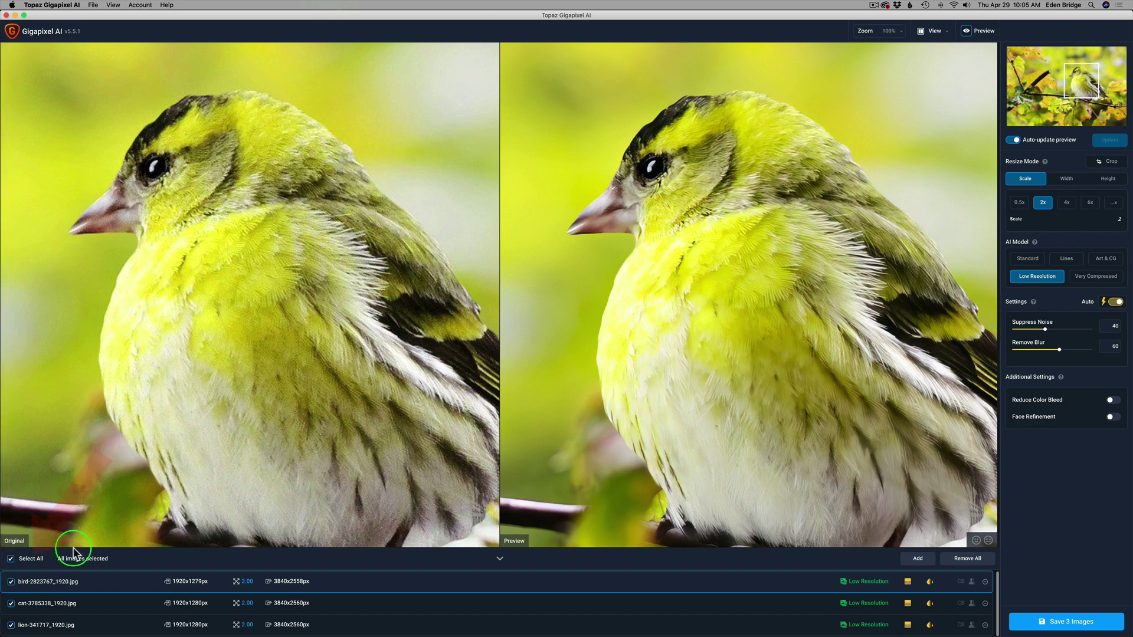
pyautogui.click(11, 559)
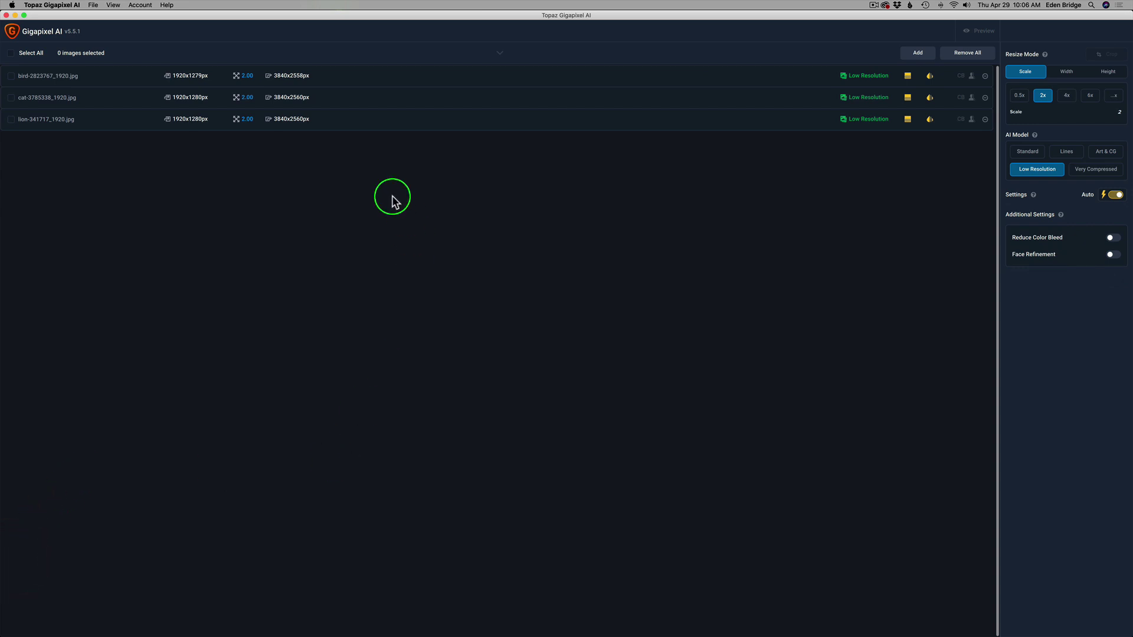
pyautogui.click(344, 103)
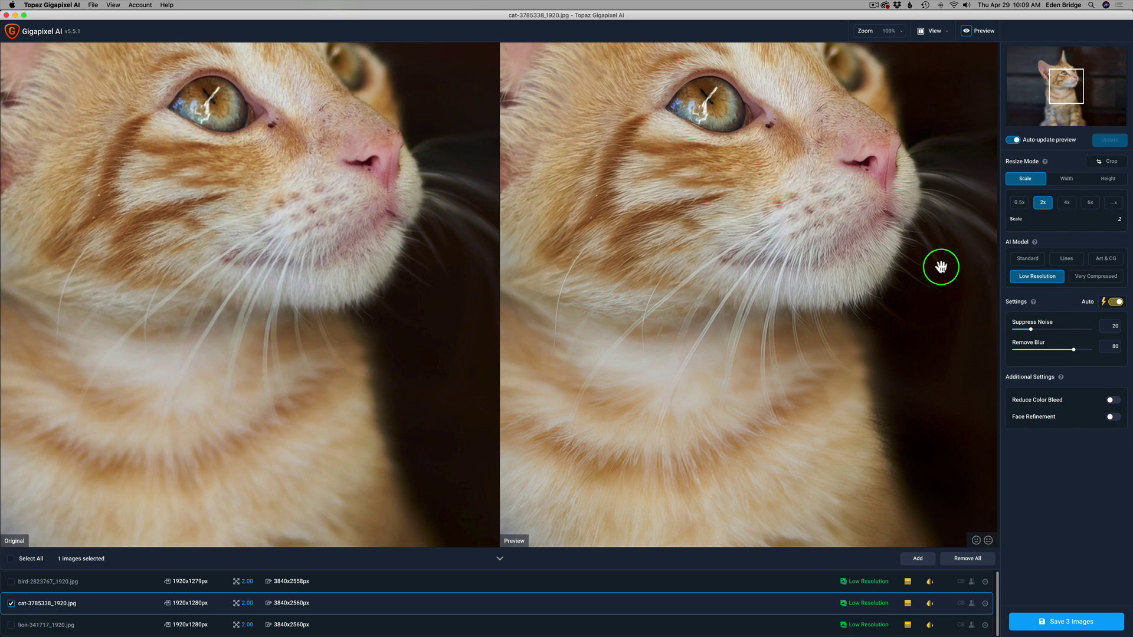
# Step: Try the Standard, Lines and Art & CG AI models on the cat photo, comparing the fur around its face
pyautogui.click(1029, 258)
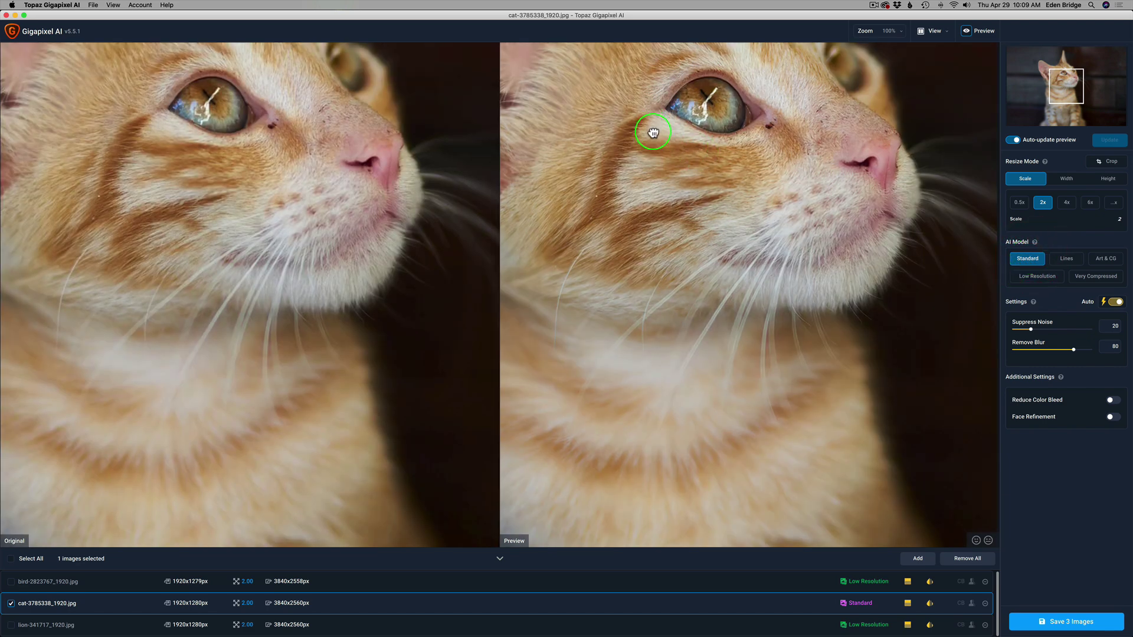
pyautogui.moveTo(653, 127); pyautogui.dragTo(714, 255)
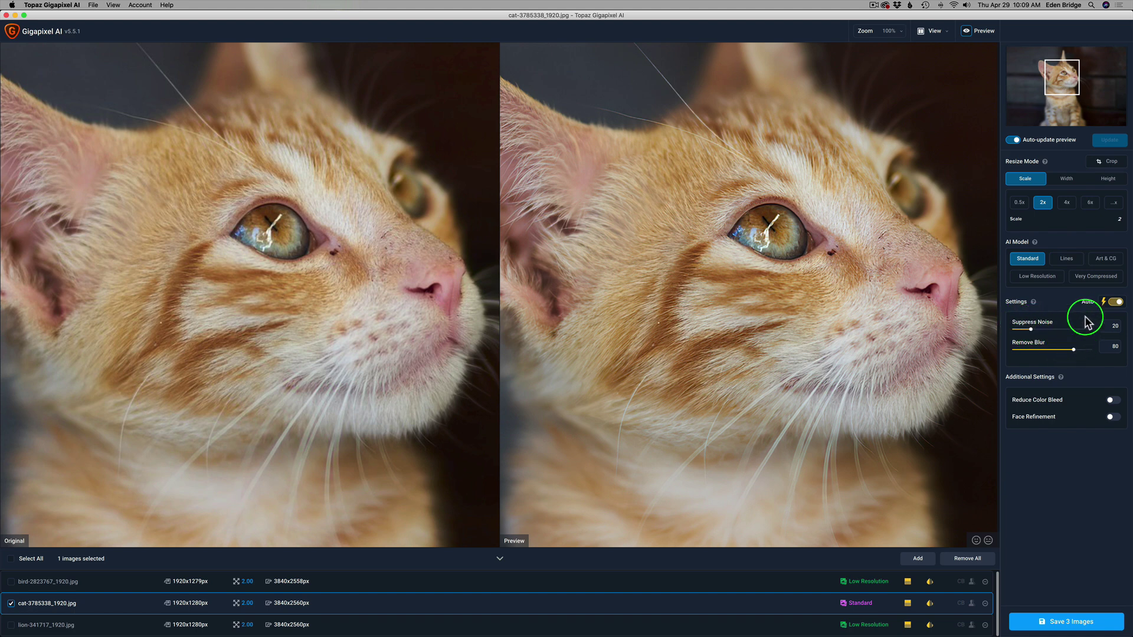
pyautogui.click(1067, 260)
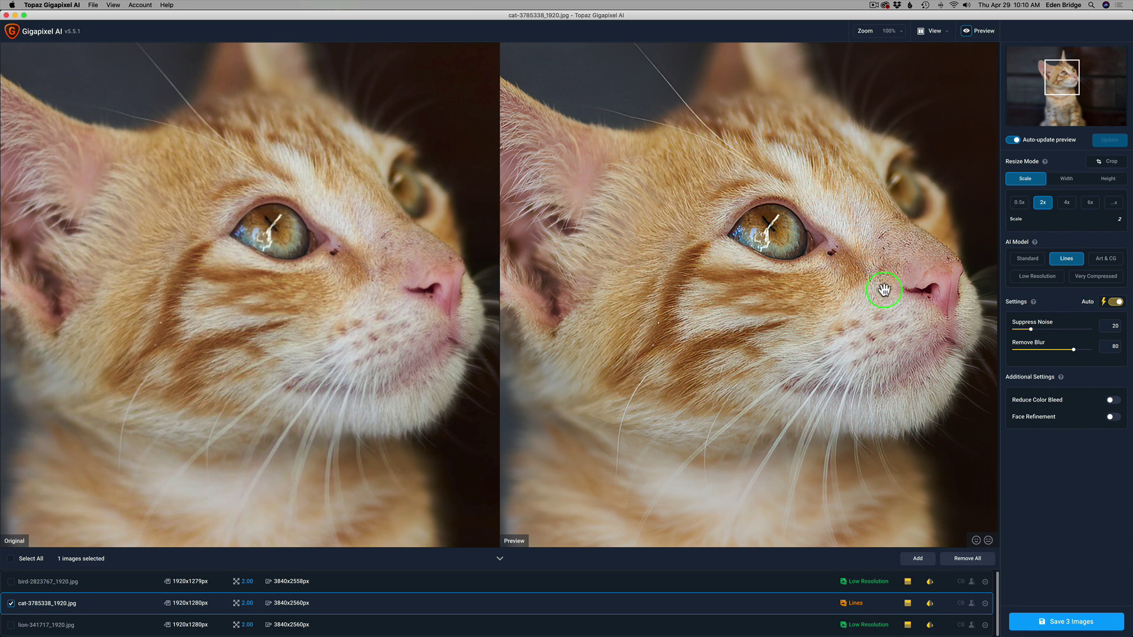
pyautogui.click(1107, 260)
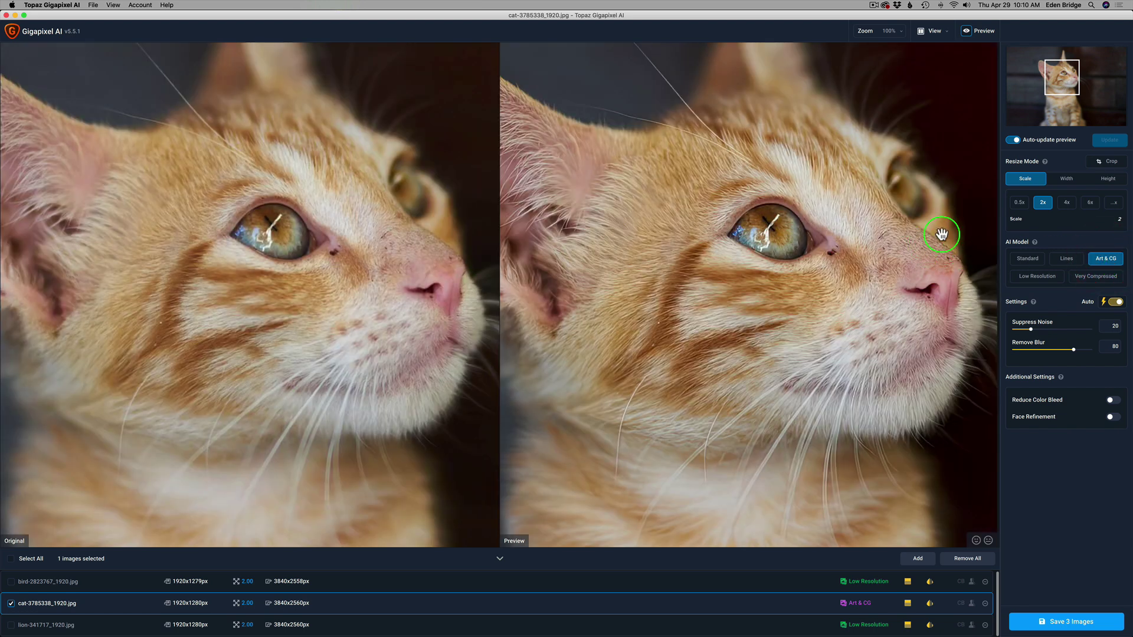
# Step: Try Remove Blur at 39 on the cat's ear and face, and turn the Auto settings back on
pyautogui.click(1045, 75)
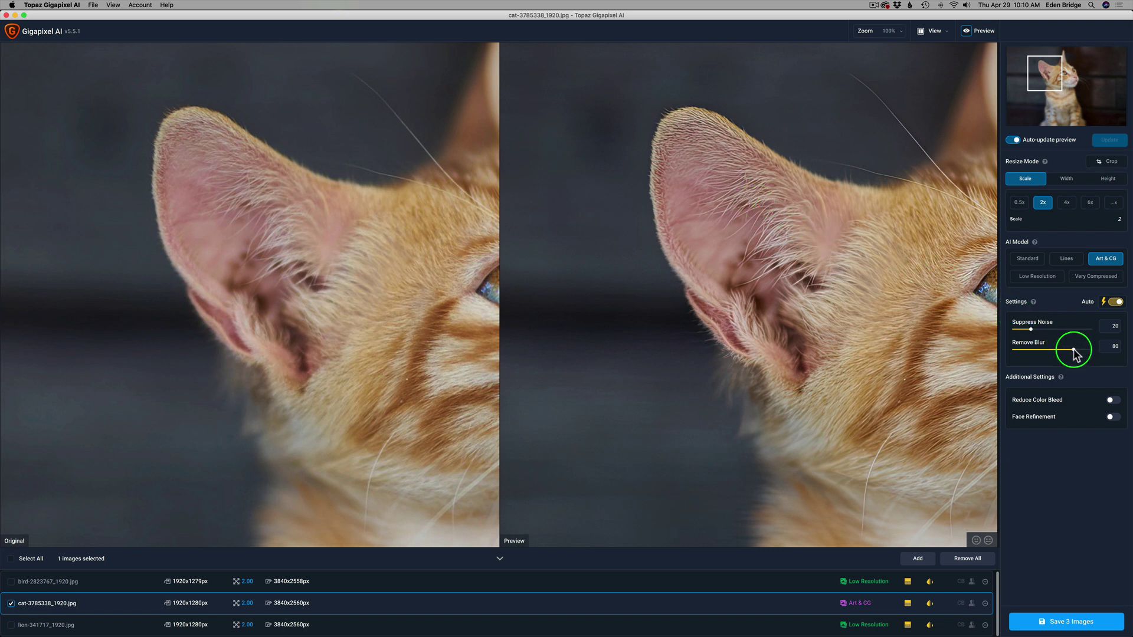
pyautogui.moveTo(1074, 350); pyautogui.dragTo(1046, 355)
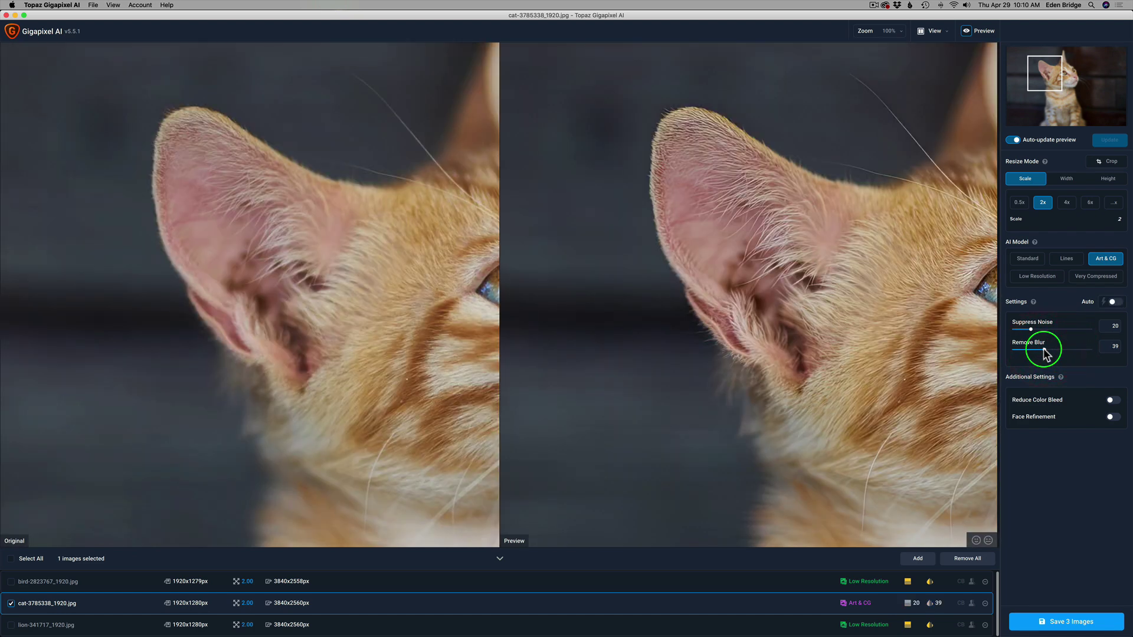
pyautogui.moveTo(918, 264); pyautogui.dragTo(650, 276)
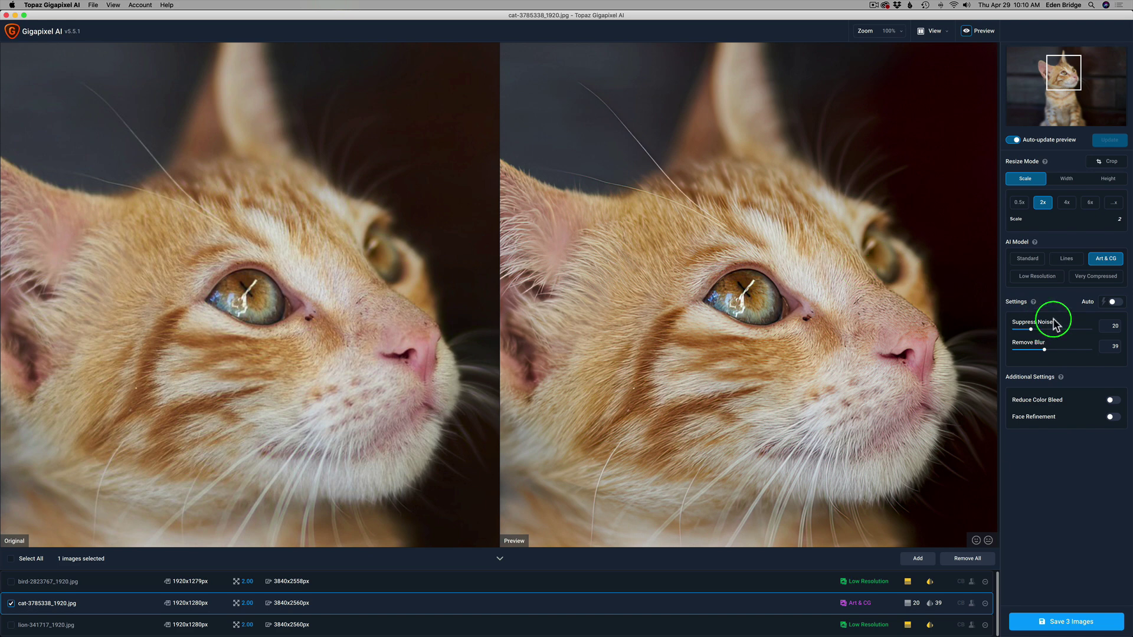
pyautogui.click(1111, 303)
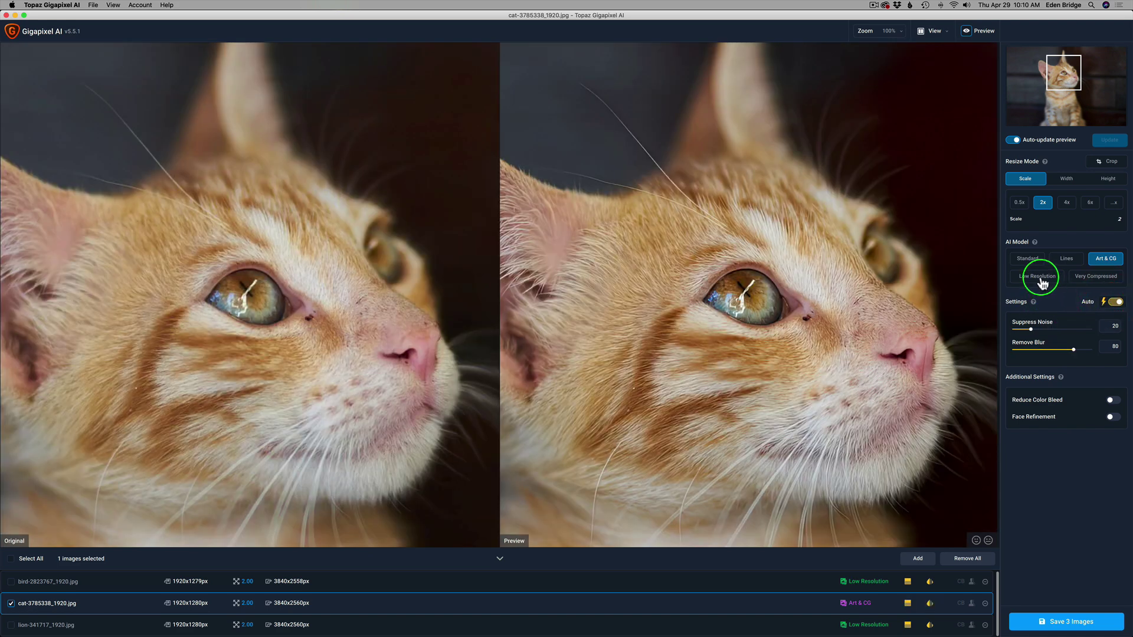
# Step: Compare the Low Resolution and Very Compressed AI models on the cat's ear, eye and nose
pyautogui.click(1042, 282)
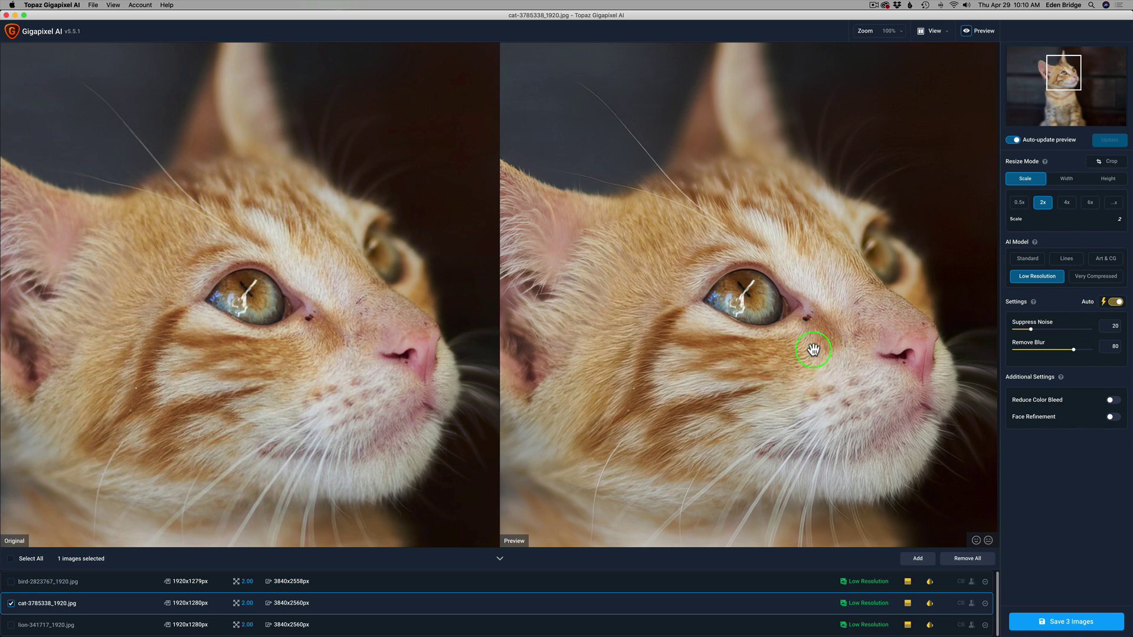
pyautogui.moveTo(733, 360); pyautogui.dragTo(885, 368)
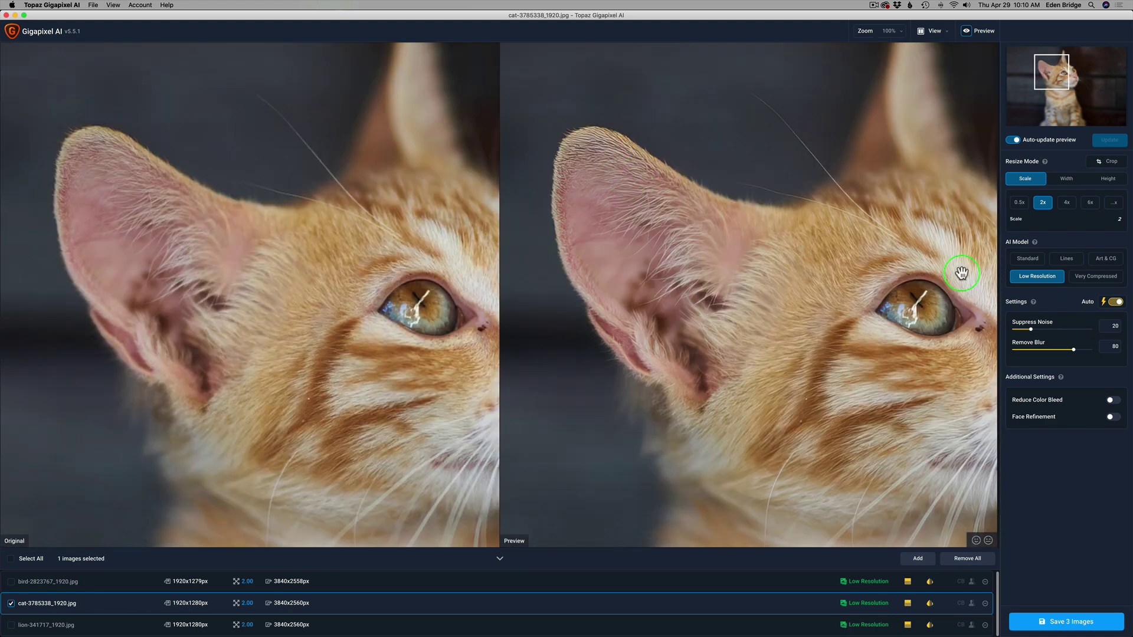
pyautogui.click(1111, 278)
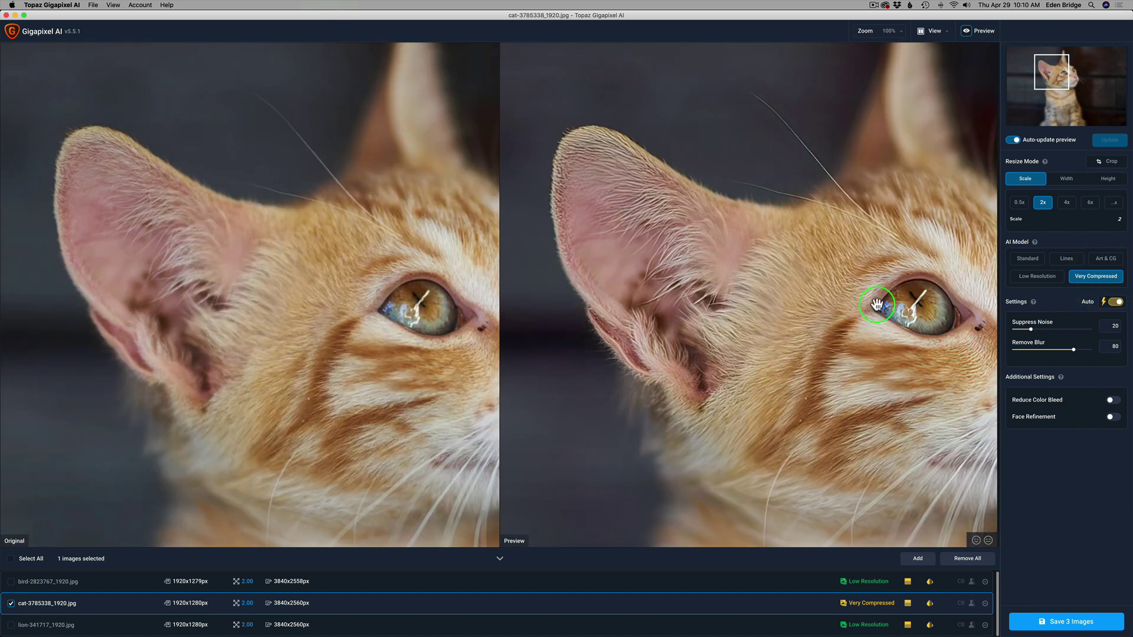
pyautogui.moveTo(886, 319); pyautogui.dragTo(704, 264)
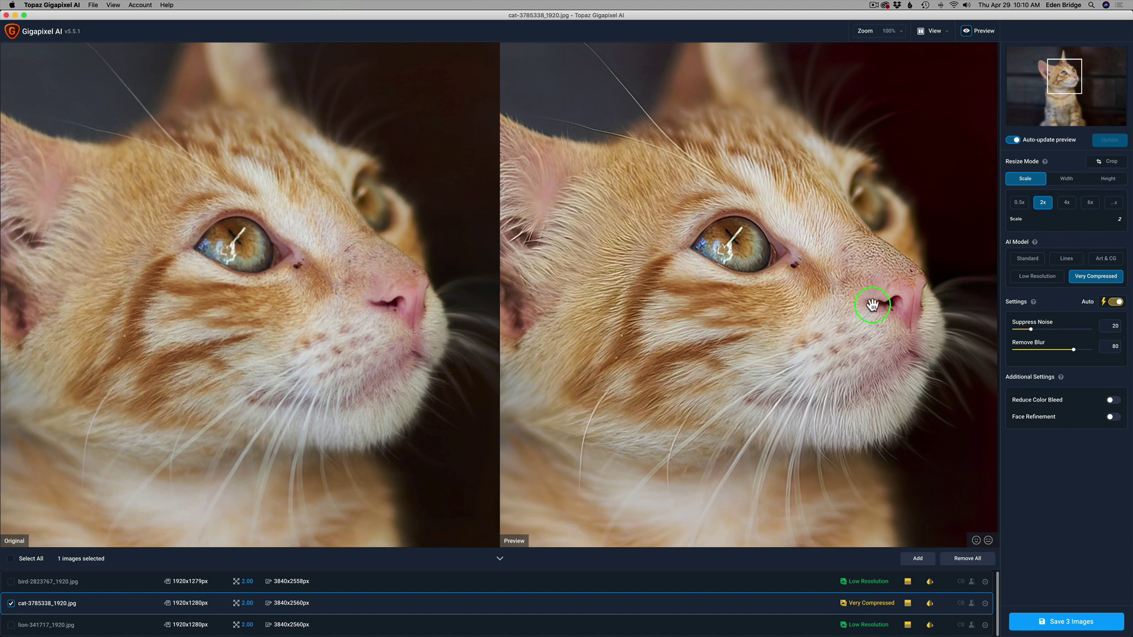
# Step: Switch from the Low Resolution to the Art & CG AI model, comparing both on the cat's ear and face
pyautogui.click(1038, 277)
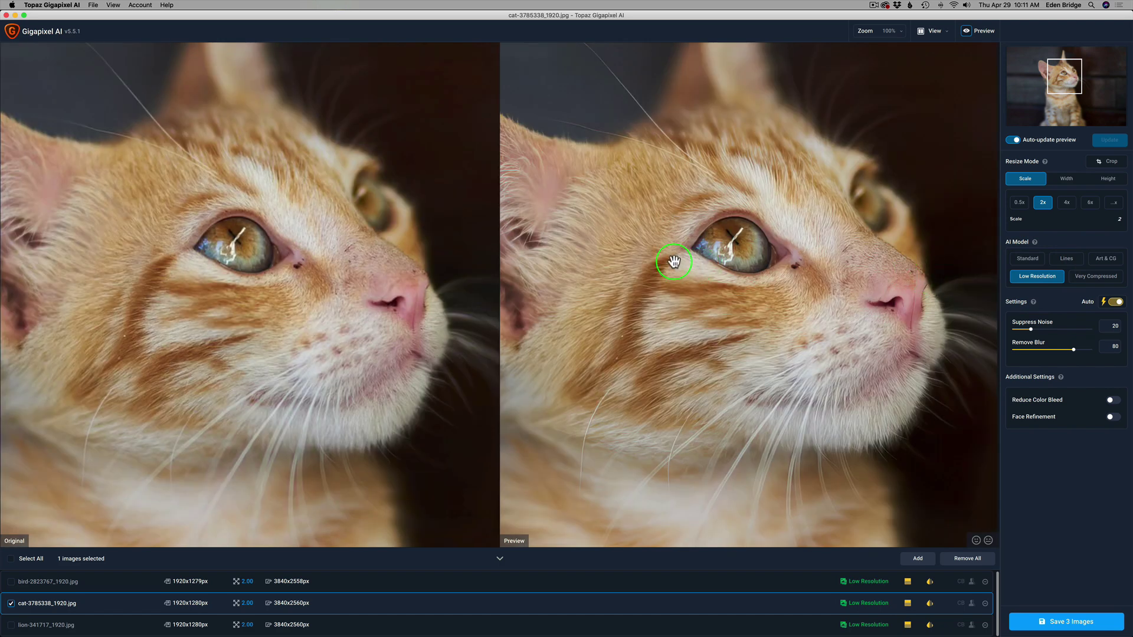
pyautogui.moveTo(674, 262); pyautogui.dragTo(819, 329)
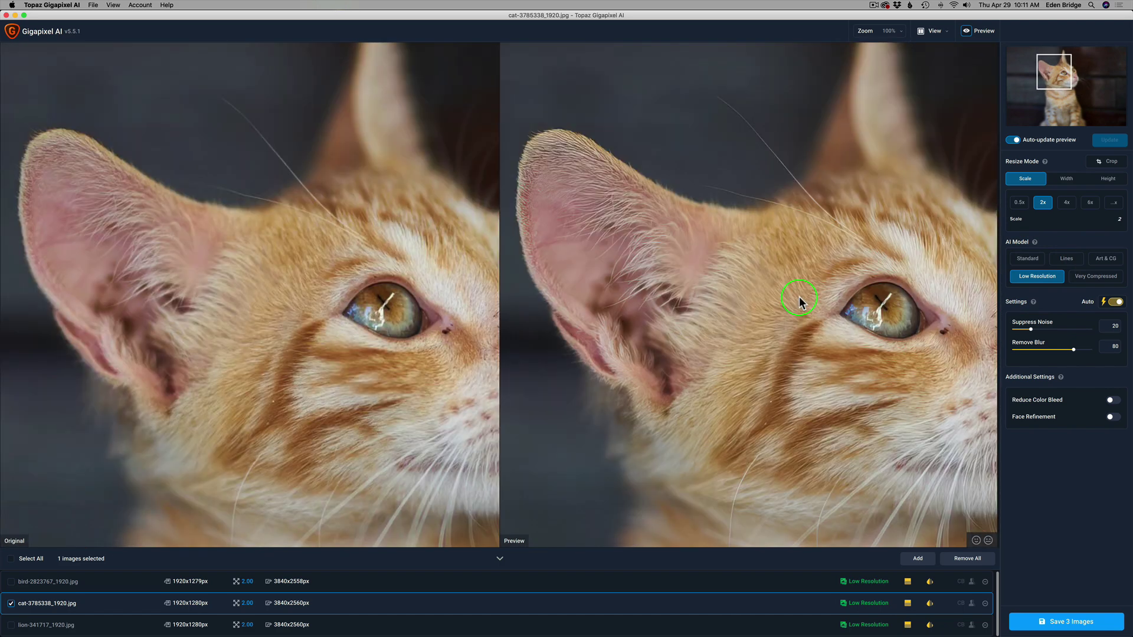
pyautogui.click(1110, 260)
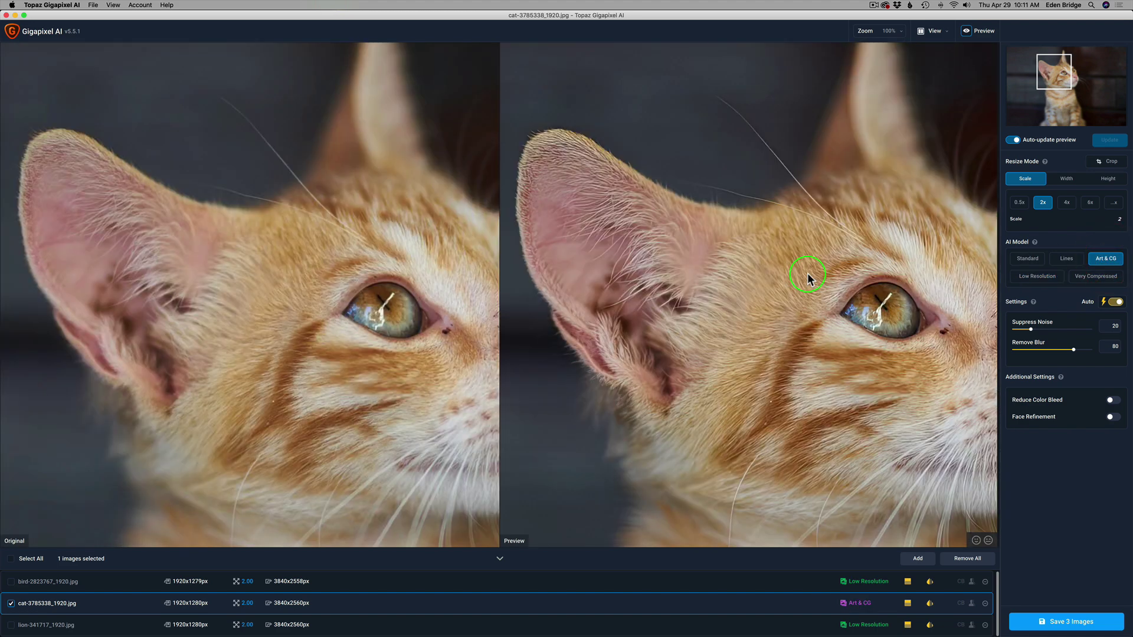
pyautogui.moveTo(820, 281); pyautogui.dragTo(699, 260)
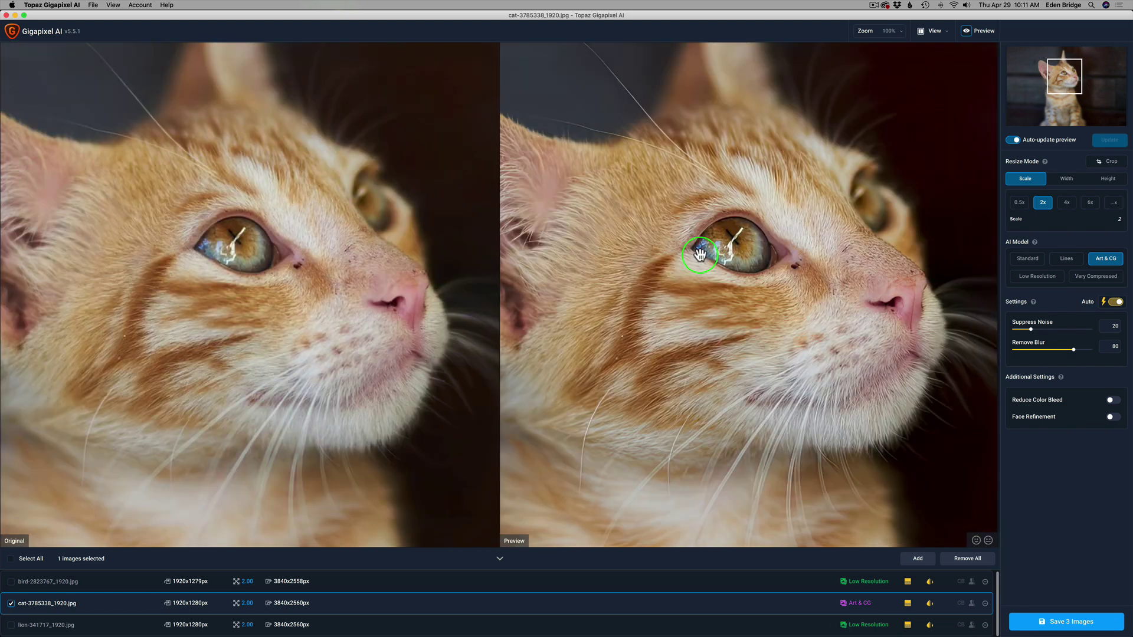
pyautogui.moveTo(693, 255); pyautogui.dragTo(848, 304)
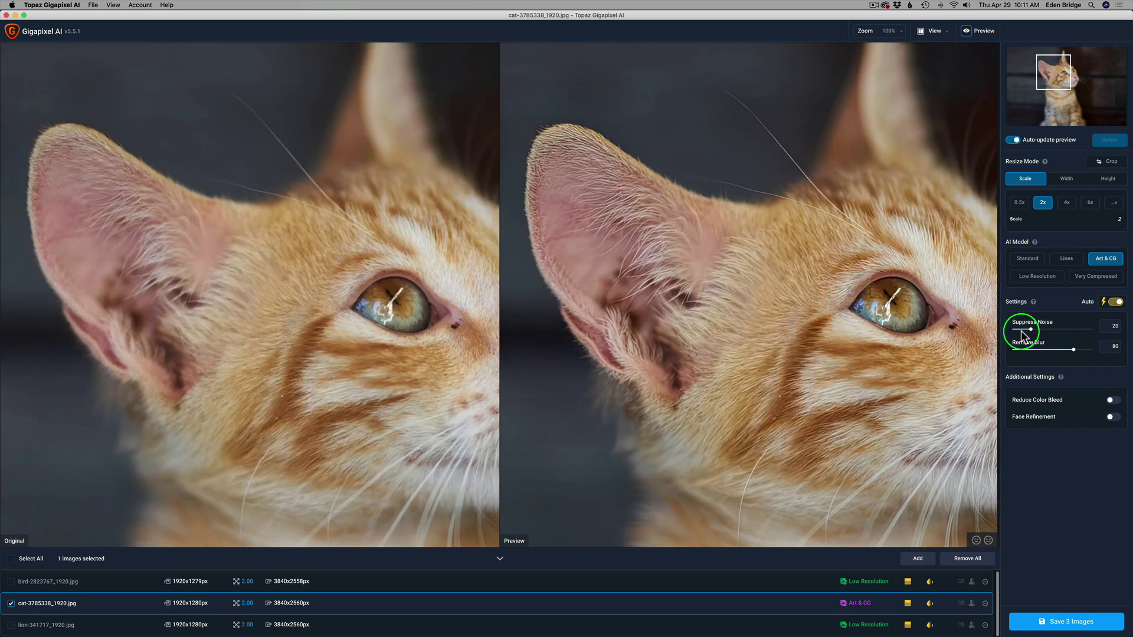
# Step: Try Remove Blur at 21 with the Art & CG model, inspecting the cat's face and the dark background beside it
pyautogui.moveTo(1074, 353); pyautogui.dragTo(1033, 352)
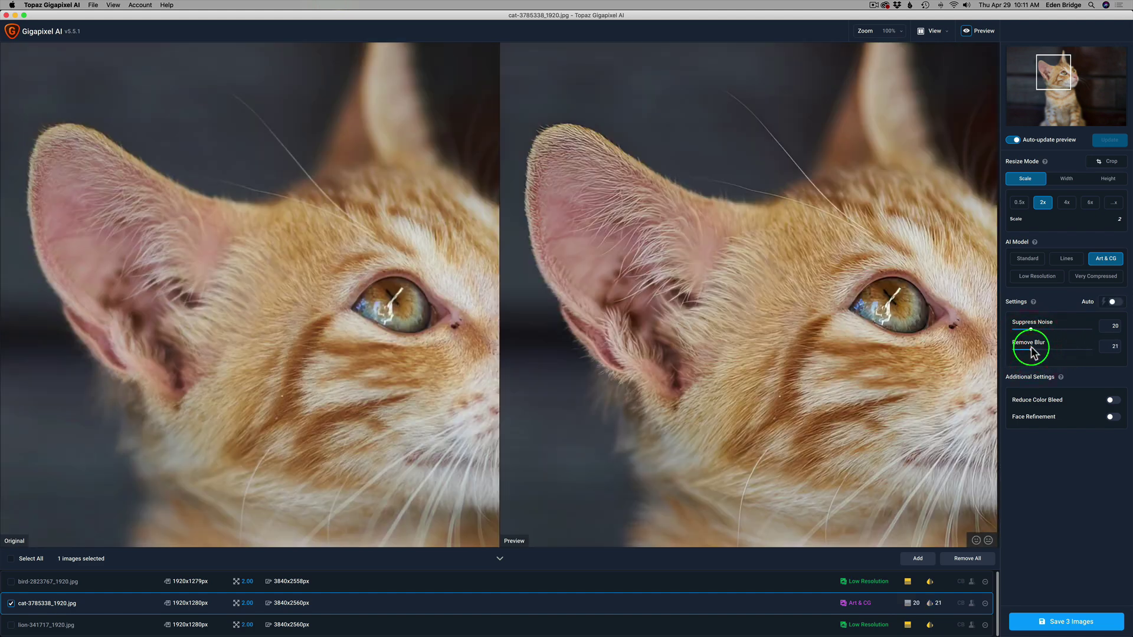
pyautogui.moveTo(856, 361); pyautogui.dragTo(680, 296)
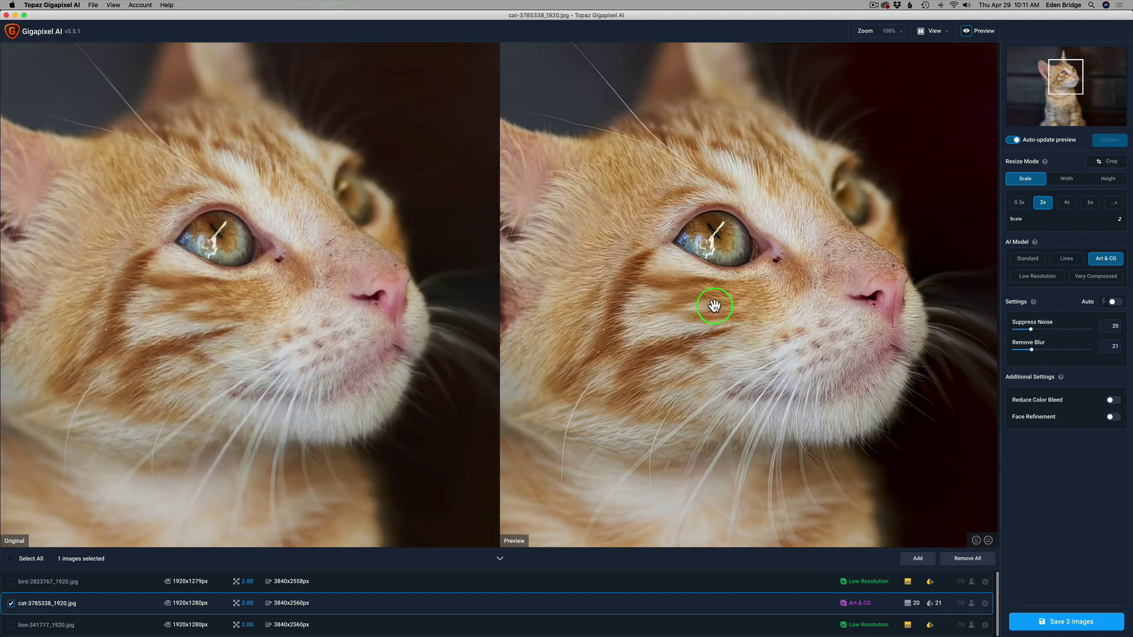
pyautogui.moveTo(1067, 73); pyautogui.dragTo(1086, 61)
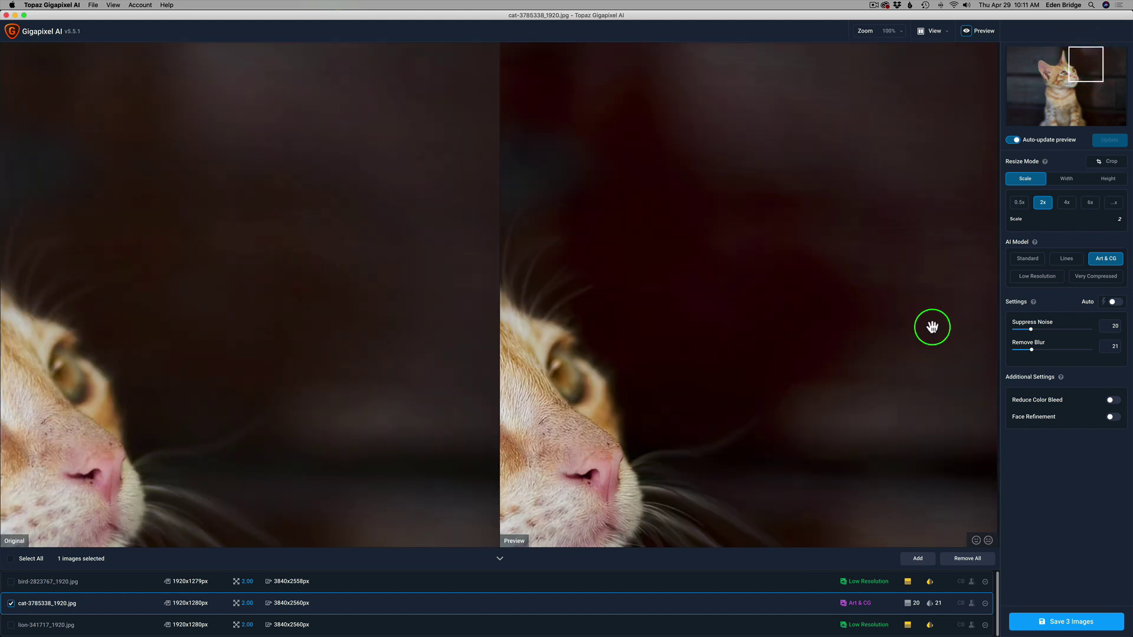
pyautogui.moveTo(1073, 102); pyautogui.dragTo(1095, 56)
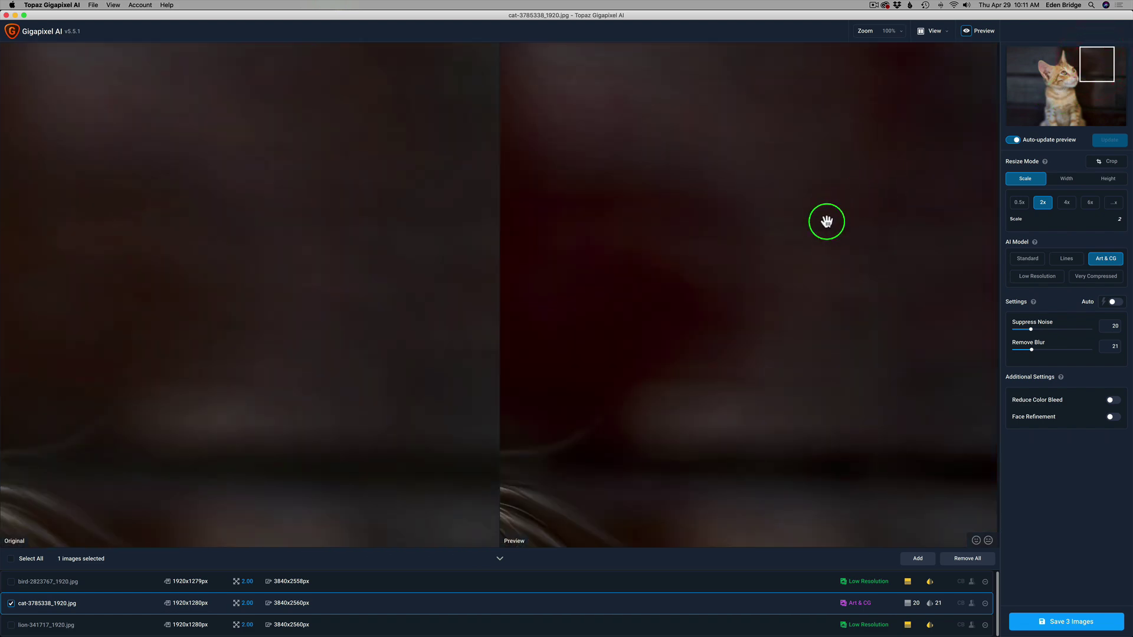
pyautogui.moveTo(1084, 66); pyautogui.dragTo(1107, 69)
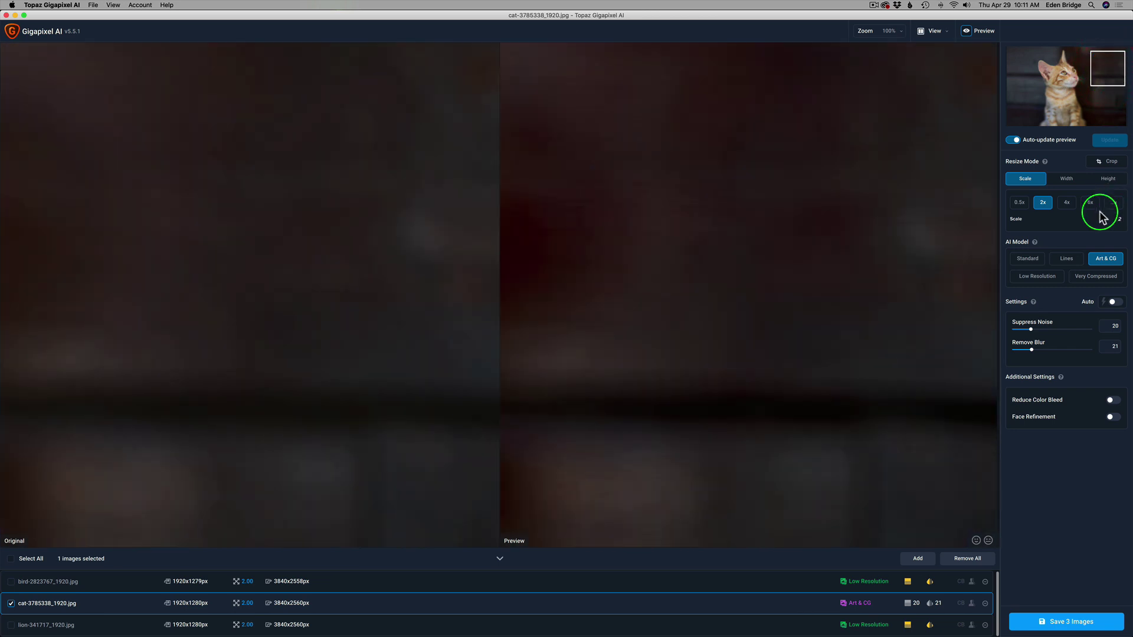
# Step: Compare the Low Resolution model with Standard on the dark background, keep Standard for the cat, and turn the Auto settings on
pyautogui.click(1042, 277)
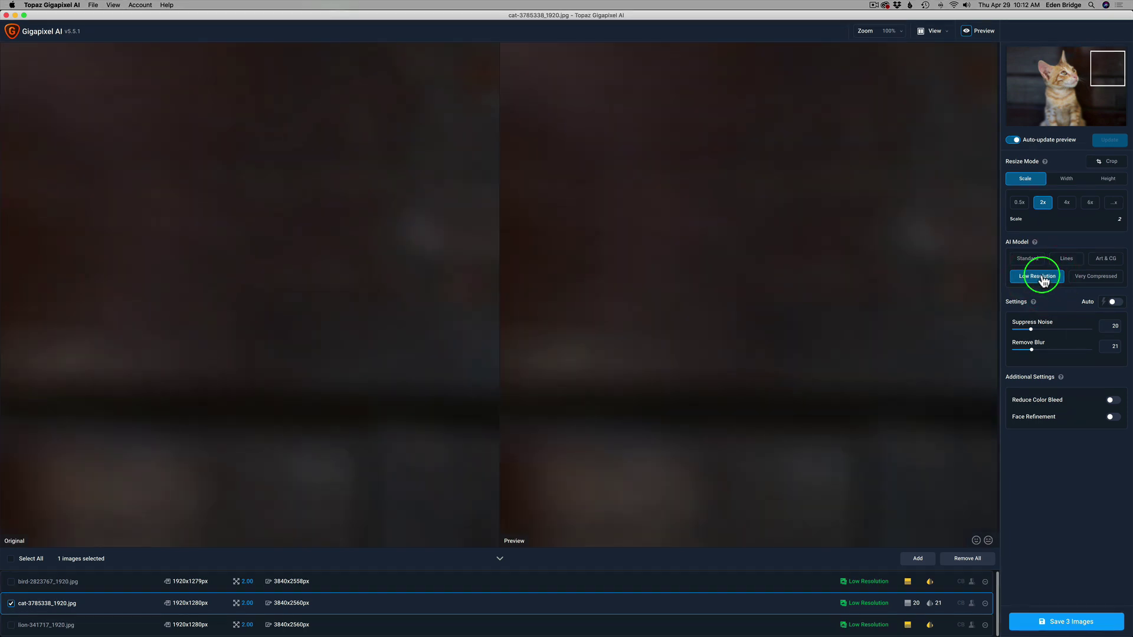
pyautogui.moveTo(1082, 94); pyautogui.dragTo(1103, 56)
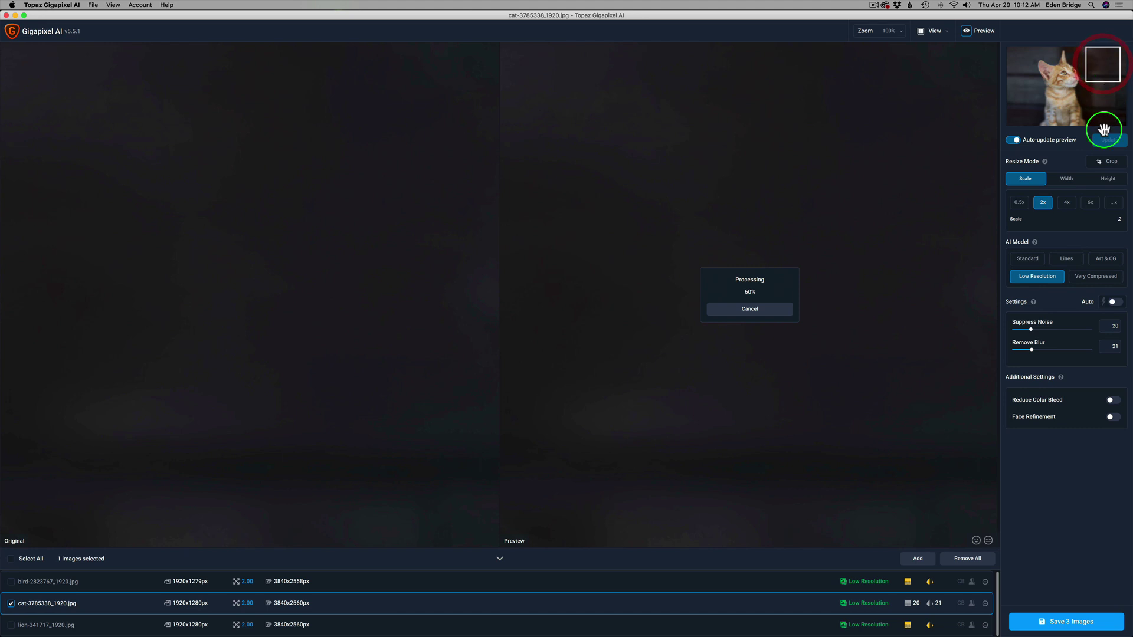
pyautogui.click(1030, 260)
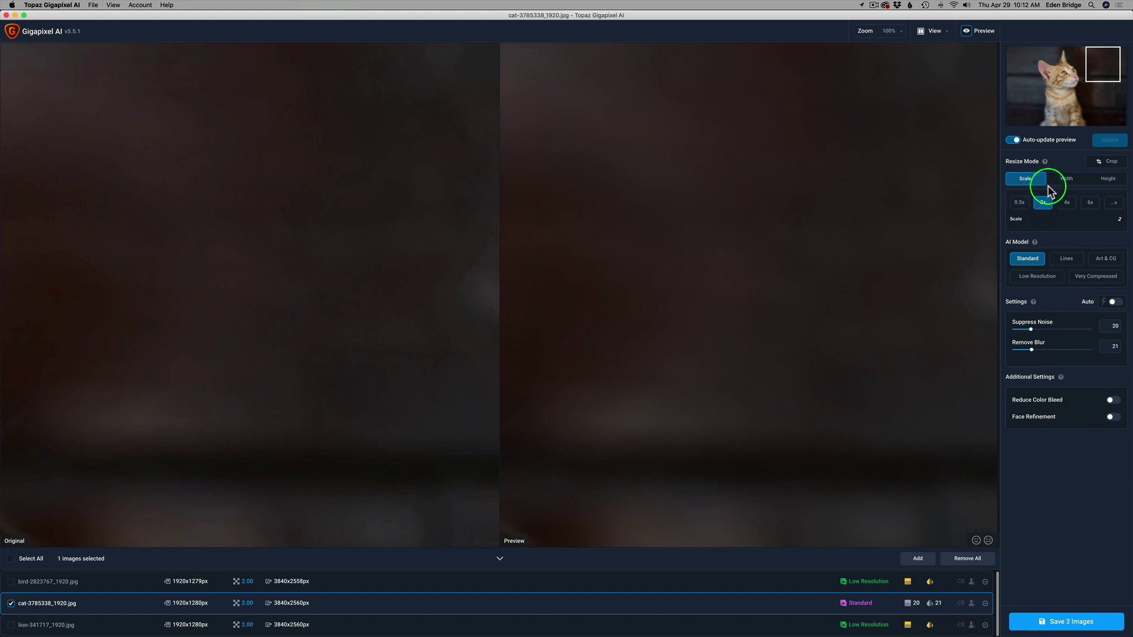
pyautogui.moveTo(1106, 59)
pyautogui.mouseDown()
pyautogui.moveTo(1101, 91)
pyautogui.moveTo(1034, 100)
pyautogui.moveTo(1022, 55)
pyautogui.moveTo(1066, 75)
pyautogui.mouseUp()
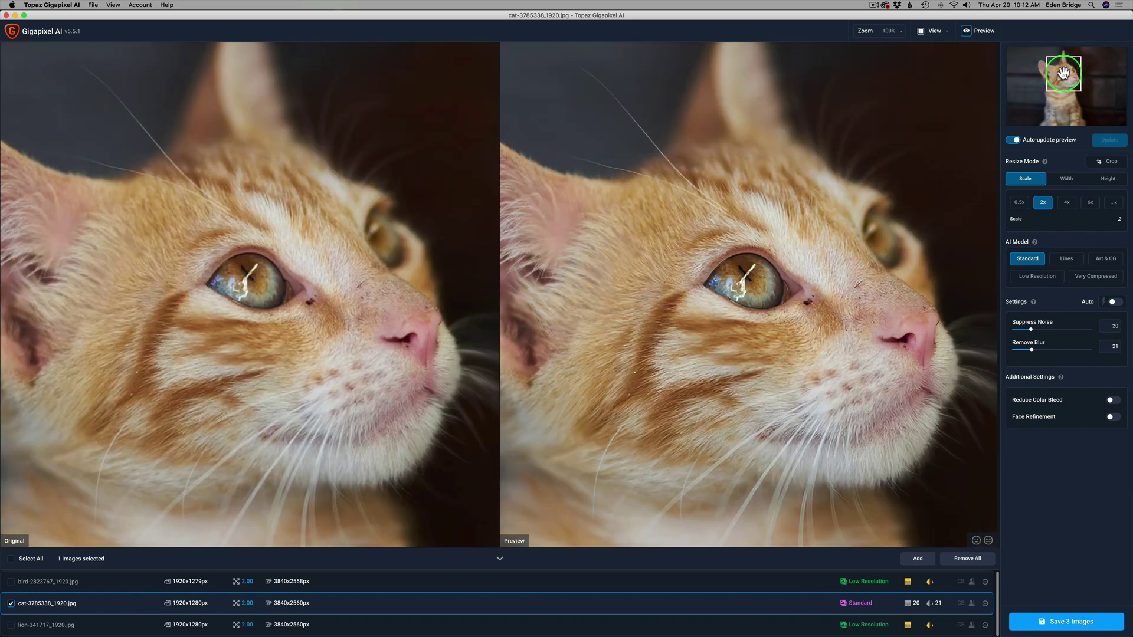
pyautogui.click(1056, 108)
pyautogui.click(1113, 305)
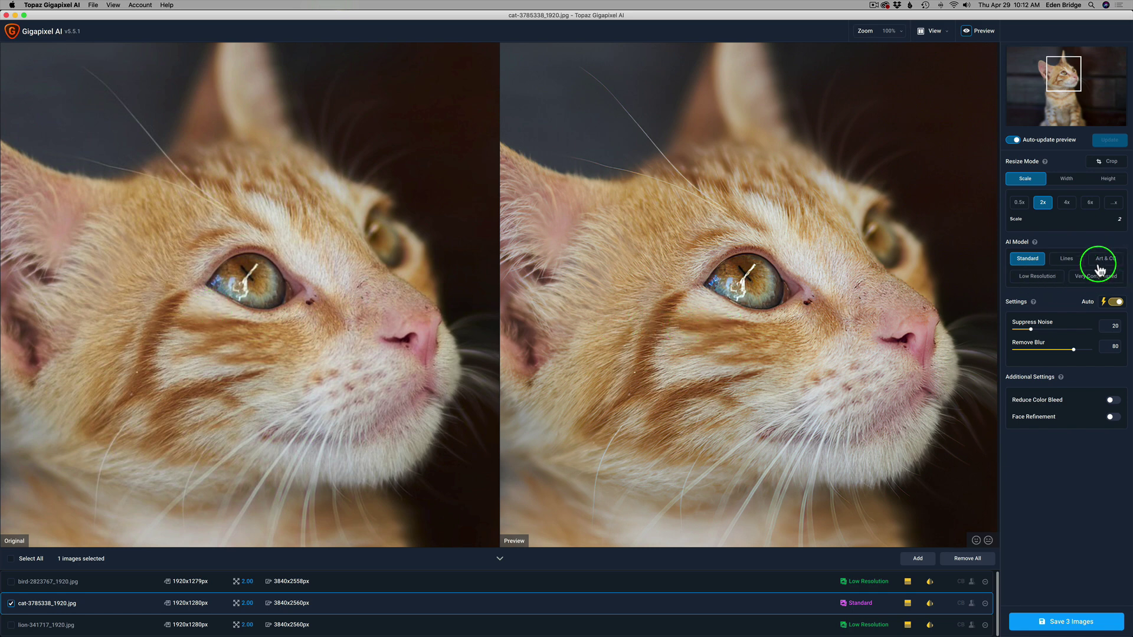
# Step: Examine the Standard model's preview of the cat photo on the dark background, the face and the chest fur
pyautogui.moveTo(683, 296); pyautogui.dragTo(415, 392)
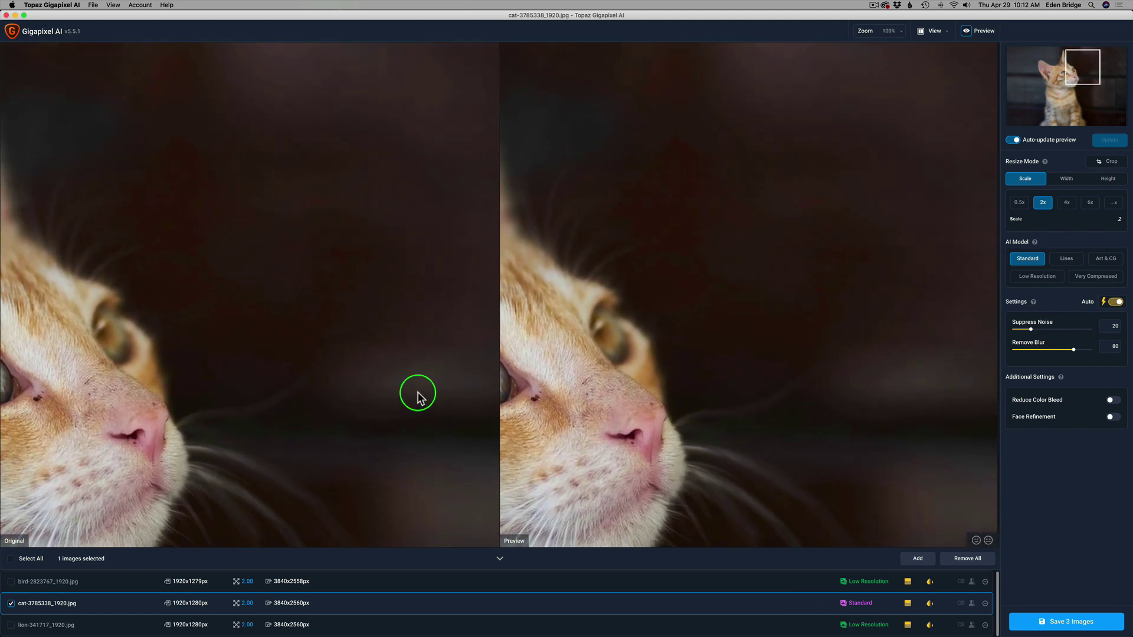
pyautogui.moveTo(848, 203); pyautogui.dragTo(912, 177)
pyautogui.moveTo(587, 321); pyautogui.dragTo(795, 278)
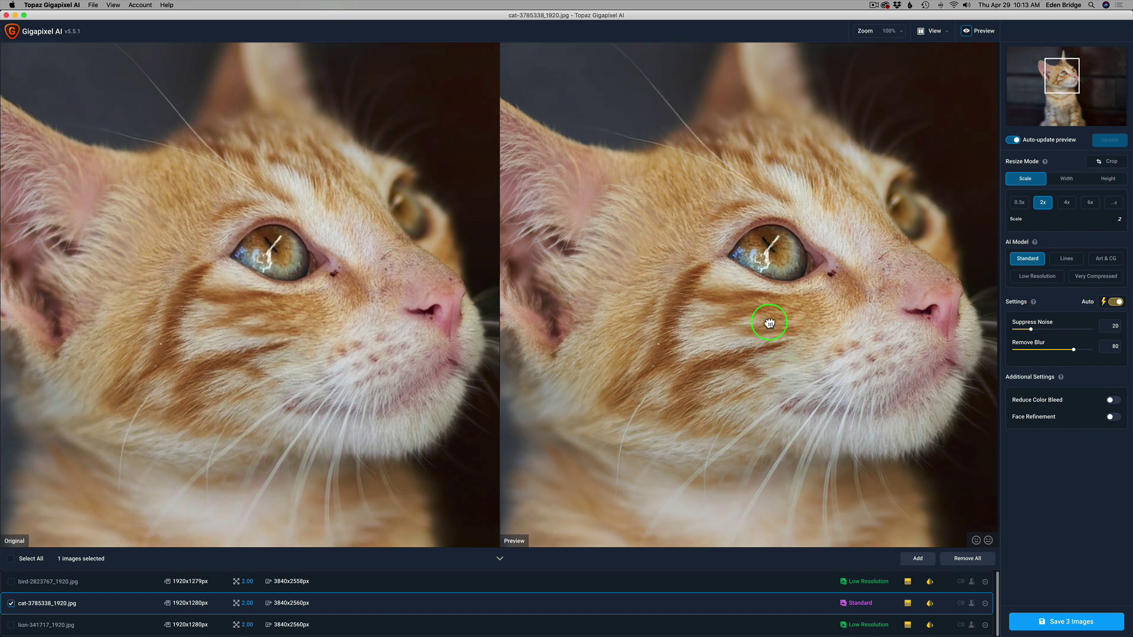
pyautogui.moveTo(771, 321); pyautogui.dragTo(847, 100)
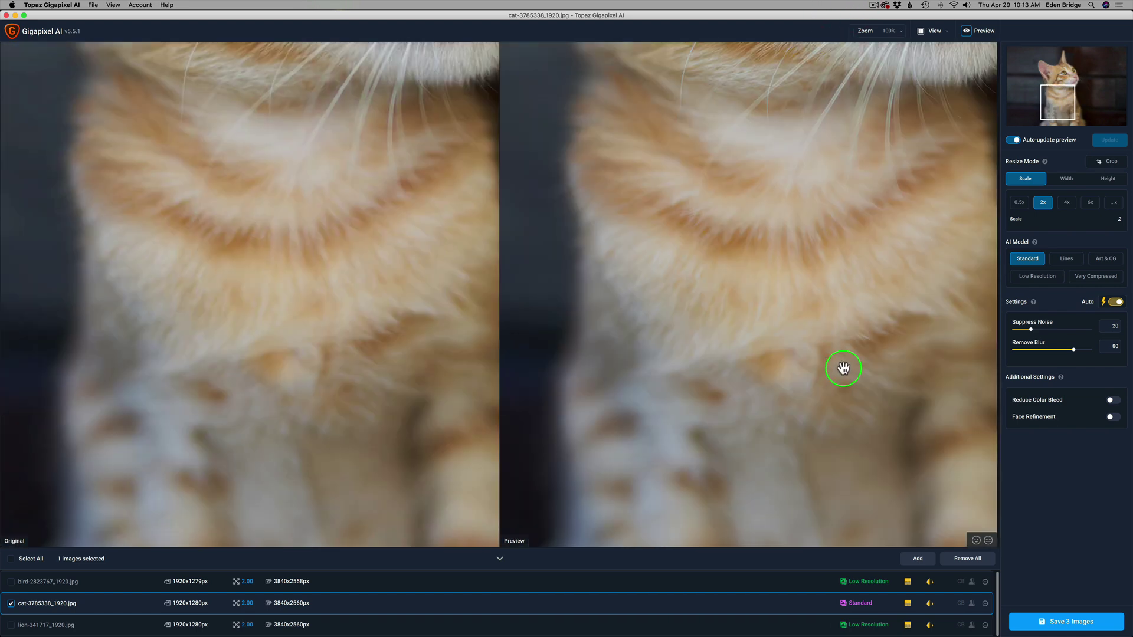
pyautogui.moveTo(842, 369); pyautogui.dragTo(391, 282)
pyautogui.moveTo(678, 288); pyautogui.dragTo(1015, 301)
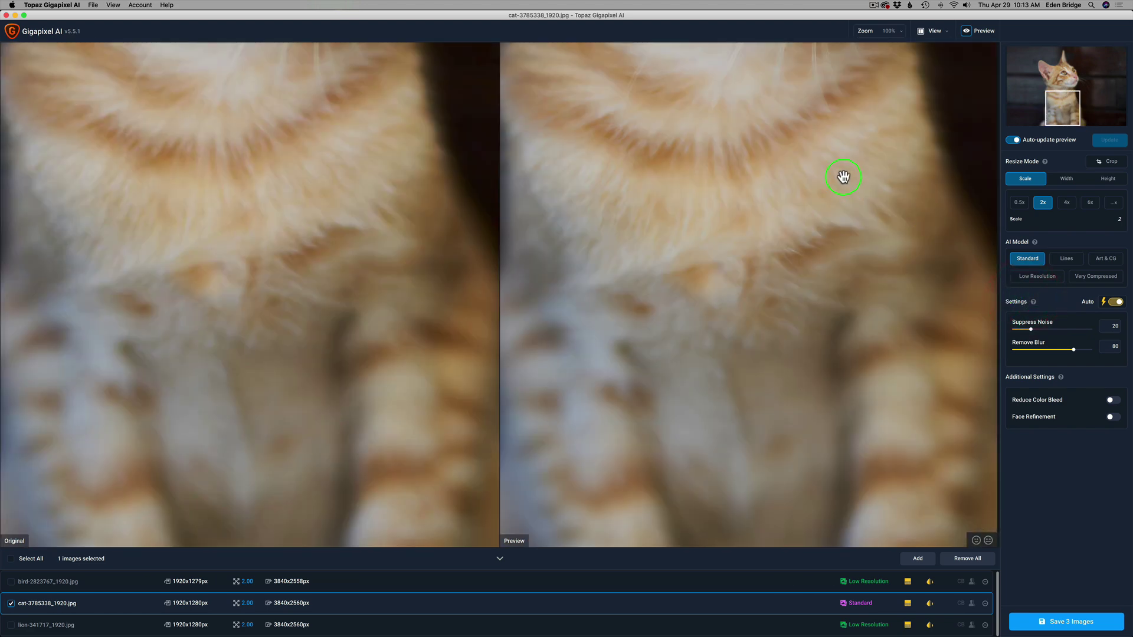
# Step: Select the lion photo in the image list and examine its eyes and nose with the Low Resolution model
pyautogui.moveTo(754, 129); pyautogui.dragTo(734, 539)
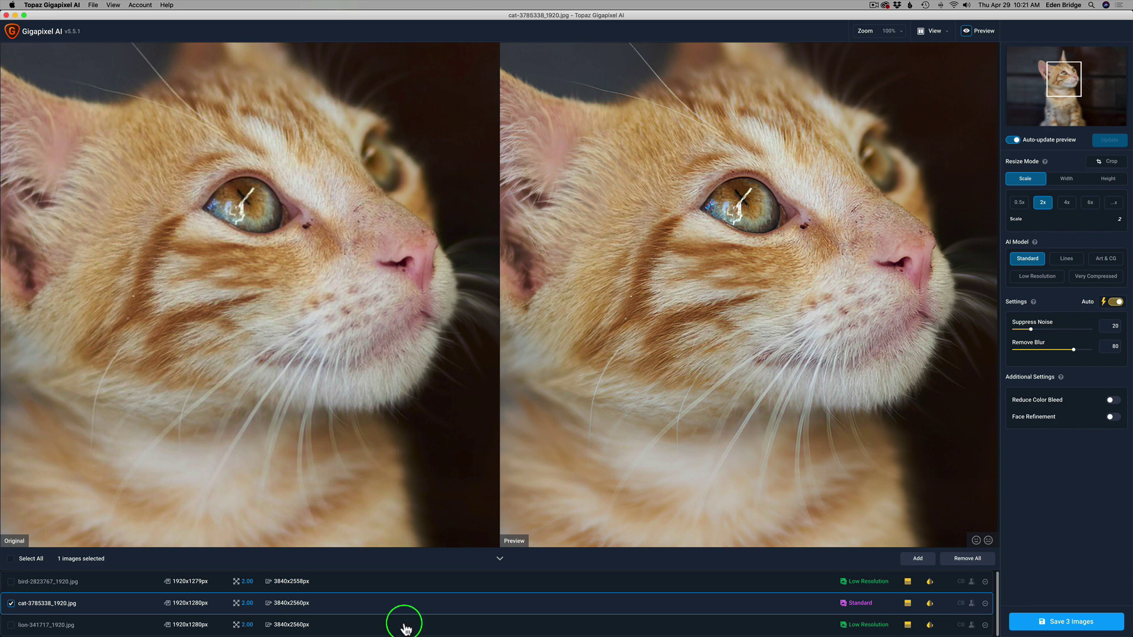
pyautogui.click(373, 627)
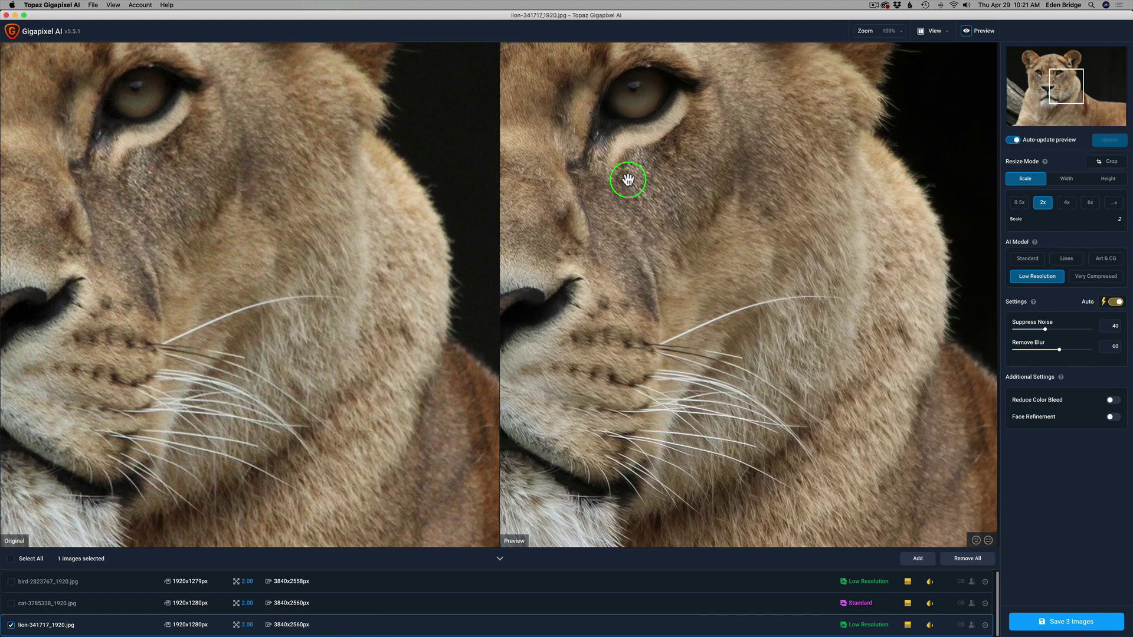
pyautogui.moveTo(628, 177); pyautogui.dragTo(905, 293)
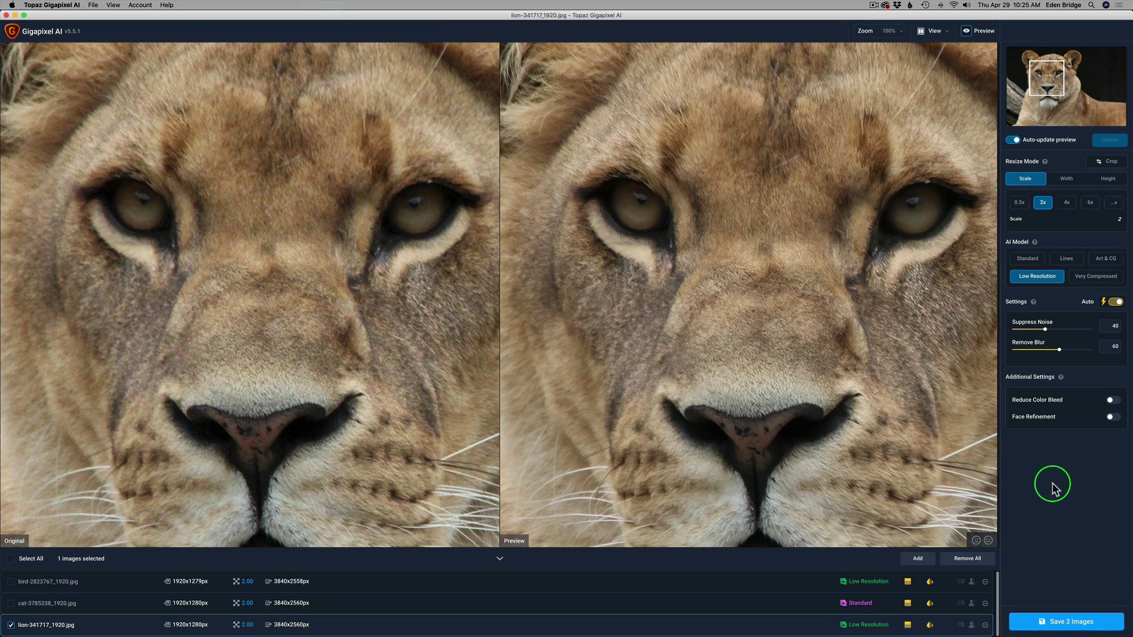
# Step: Set the lion photo's scale to 6x, comparing it with 2x around the lion's eye
pyautogui.click(1090, 204)
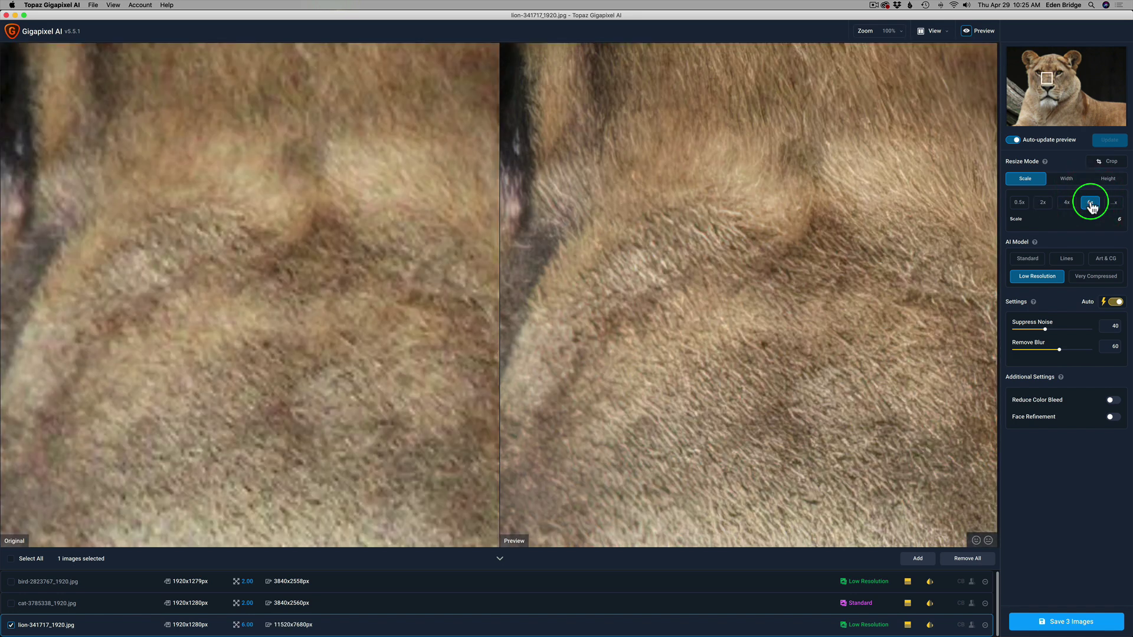
pyautogui.moveTo(1047, 79); pyautogui.dragTo(1041, 70)
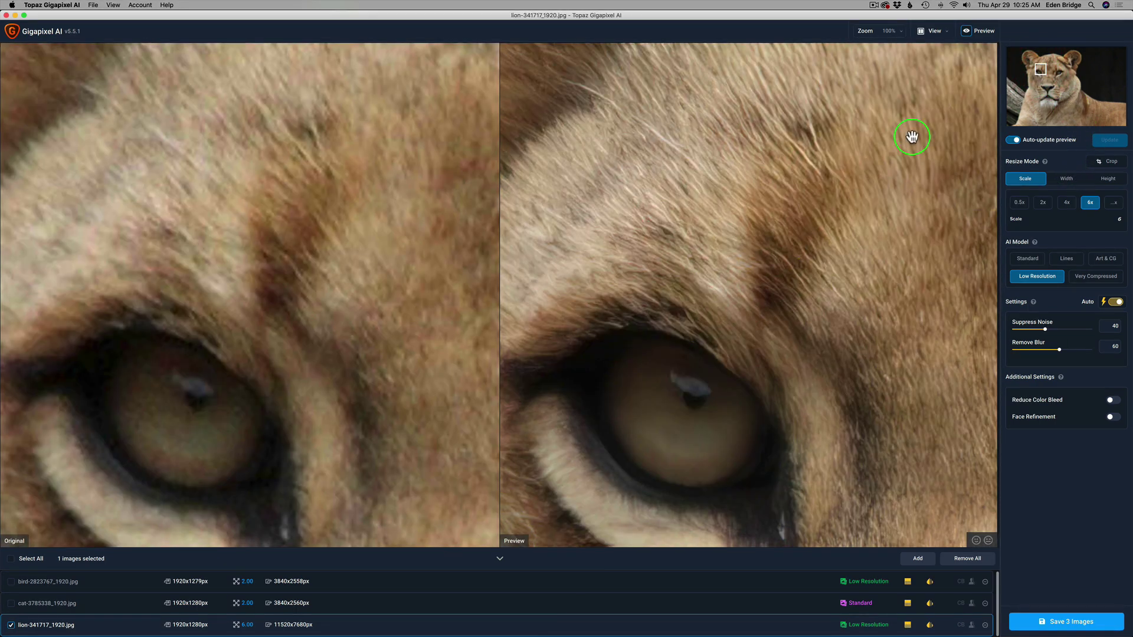
pyautogui.click(1044, 204)
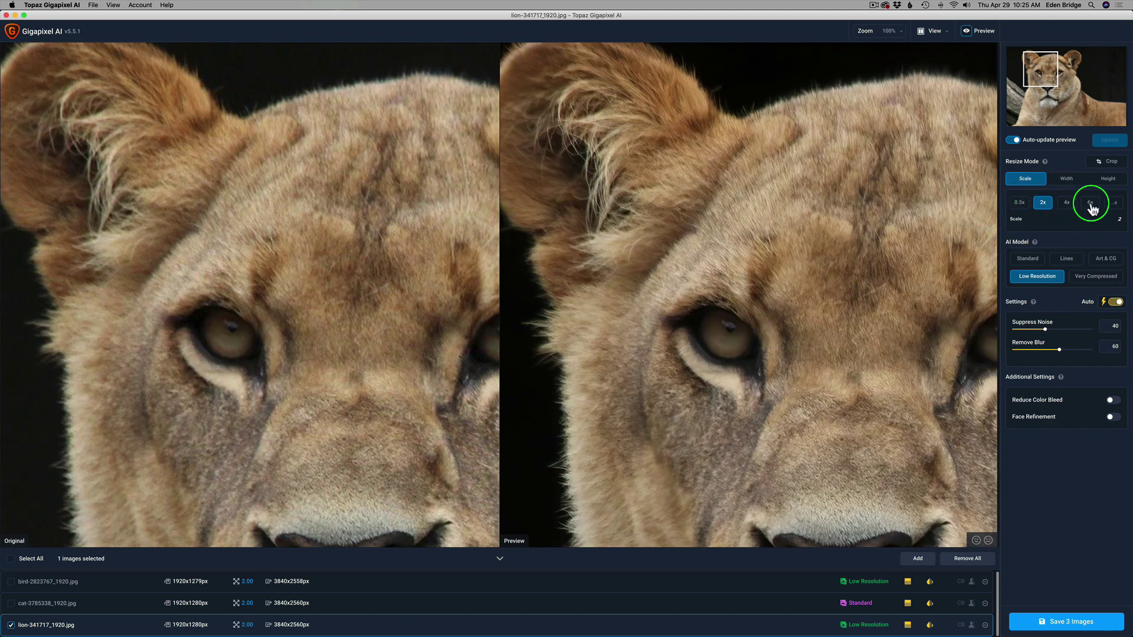
pyautogui.click(1091, 203)
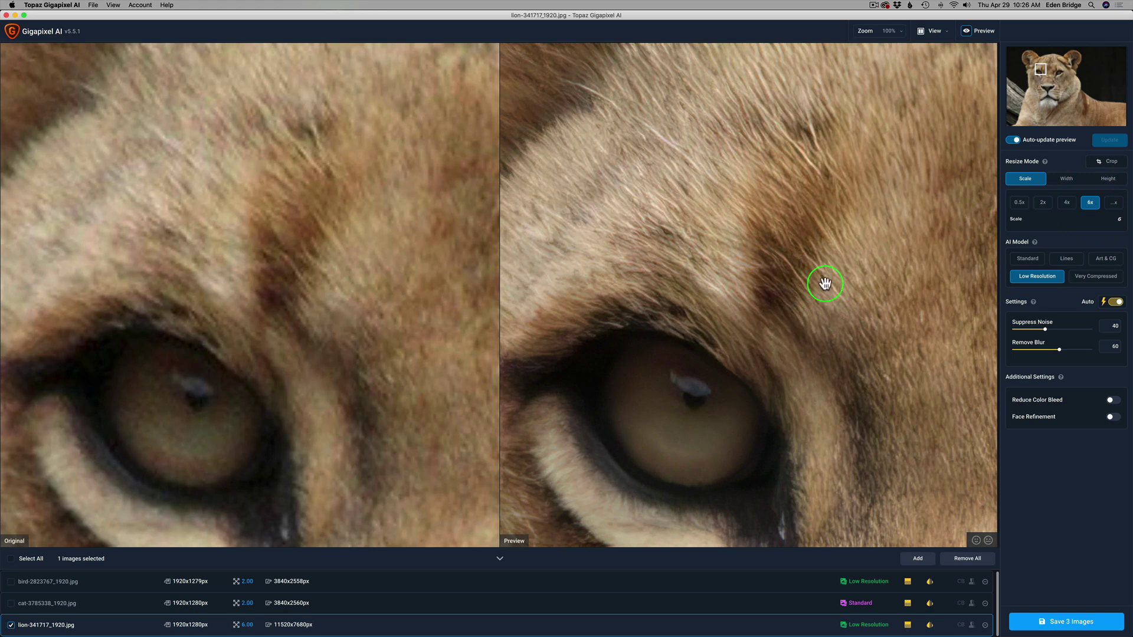
# Step: Set the preview zoom to 50% and examine the Low Resolution result on the lion's eye, nose and mouth
pyautogui.click(904, 36)
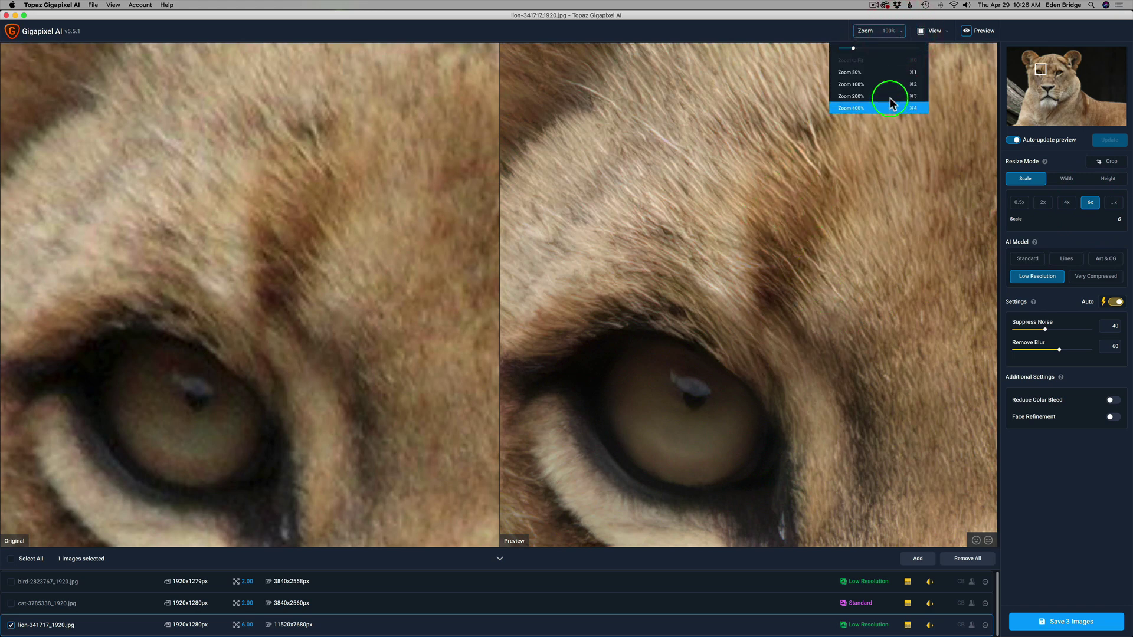
pyautogui.click(721, 218)
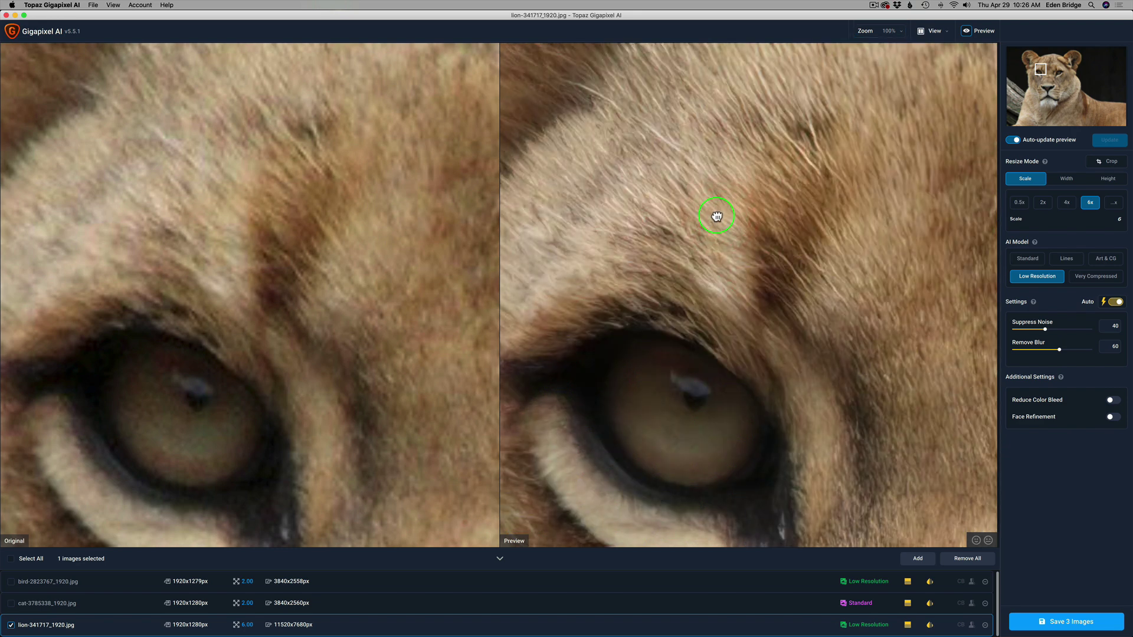
pyautogui.rightClick(716, 214)
pyautogui.click(733, 234)
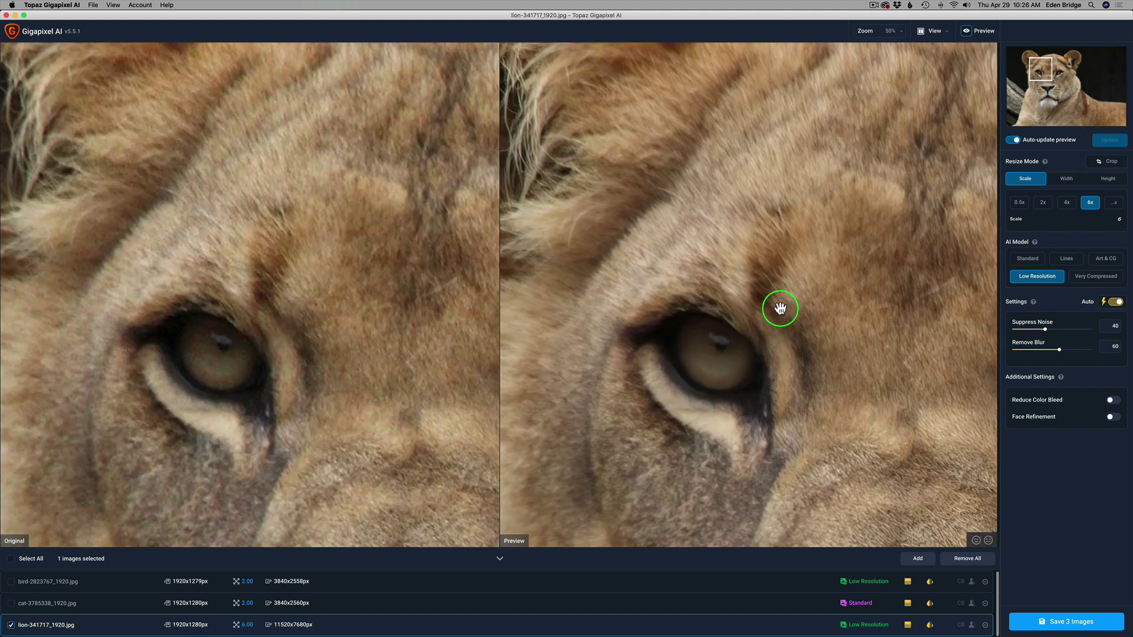
pyautogui.moveTo(782, 308); pyautogui.dragTo(874, 151)
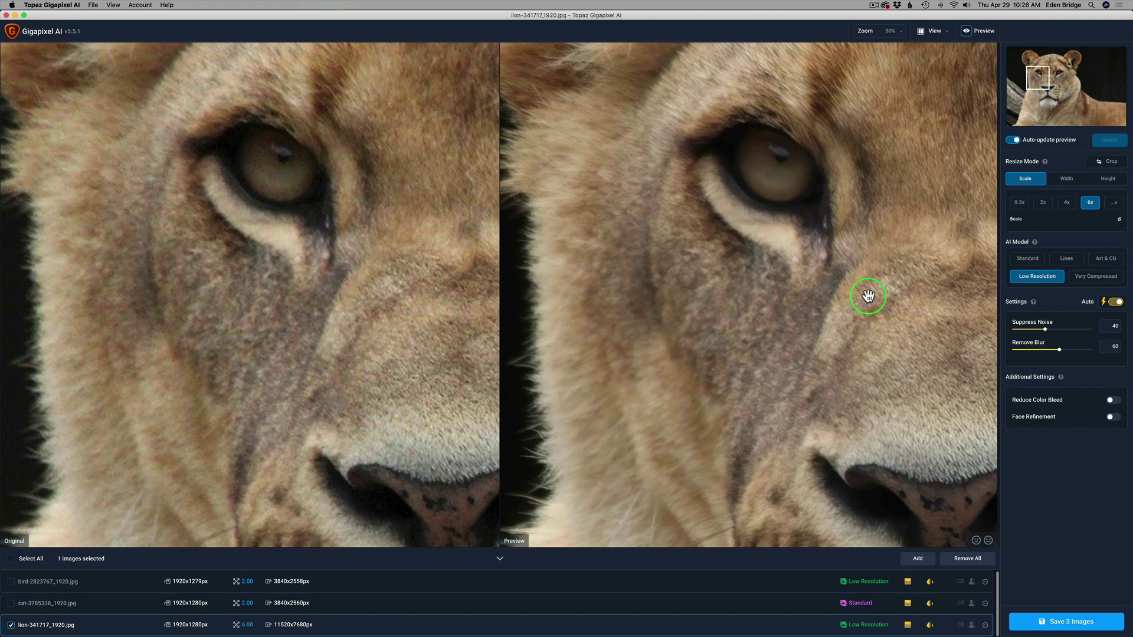
pyautogui.moveTo(866, 293); pyautogui.dragTo(683, 33)
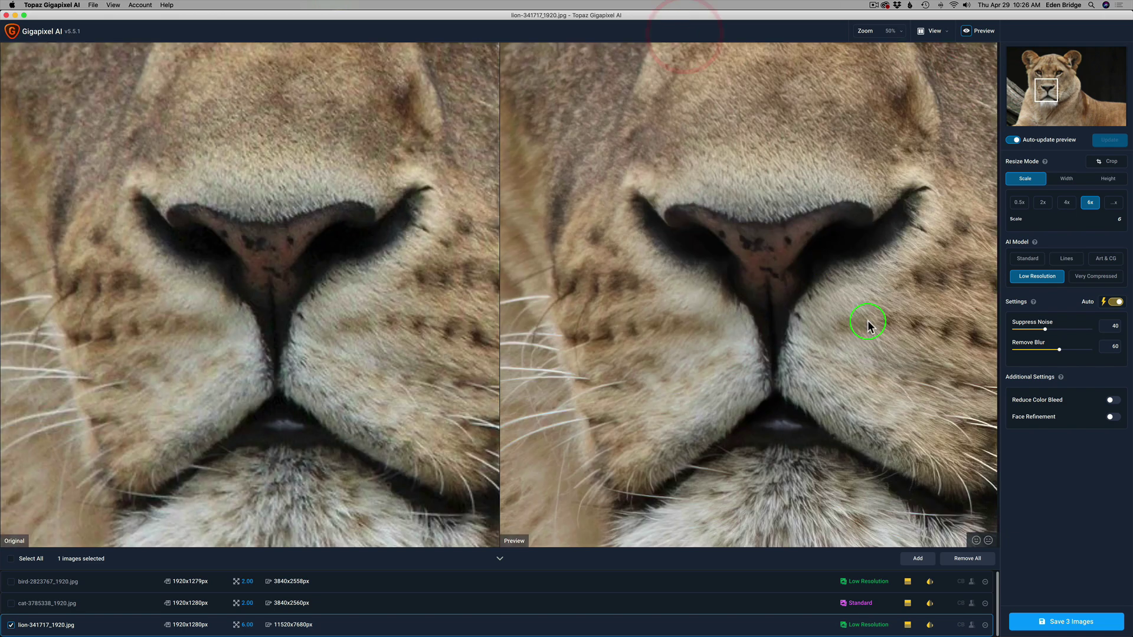
# Step: Try the Standard and Lines AI models on the lion, comparing them on the ear and face
pyautogui.click(1028, 260)
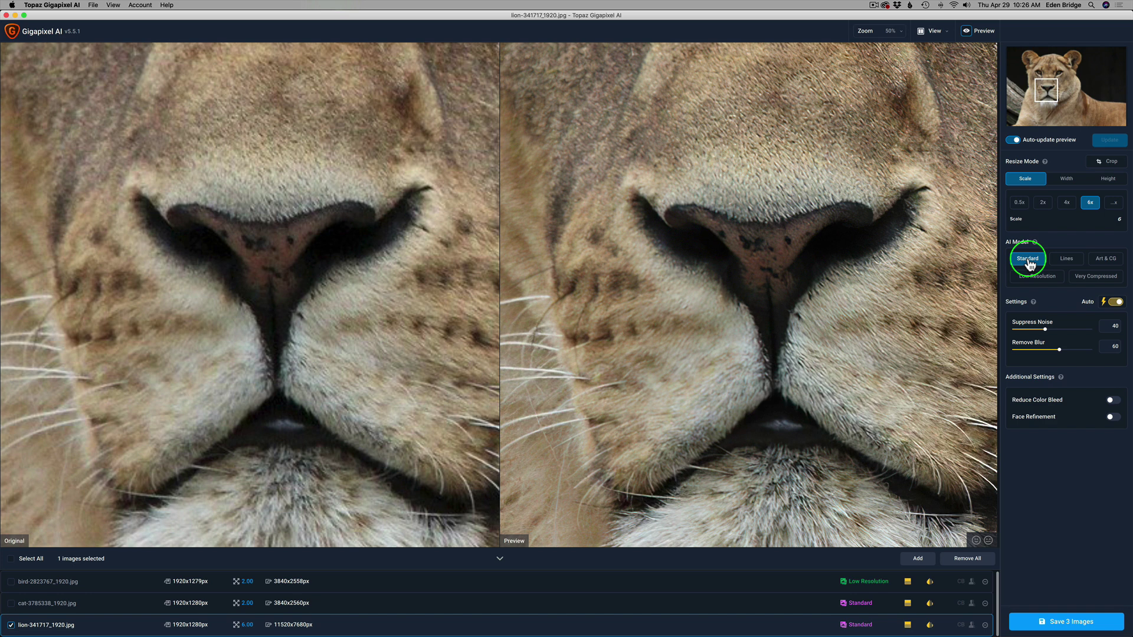
pyautogui.moveTo(1039, 92); pyautogui.dragTo(1025, 59)
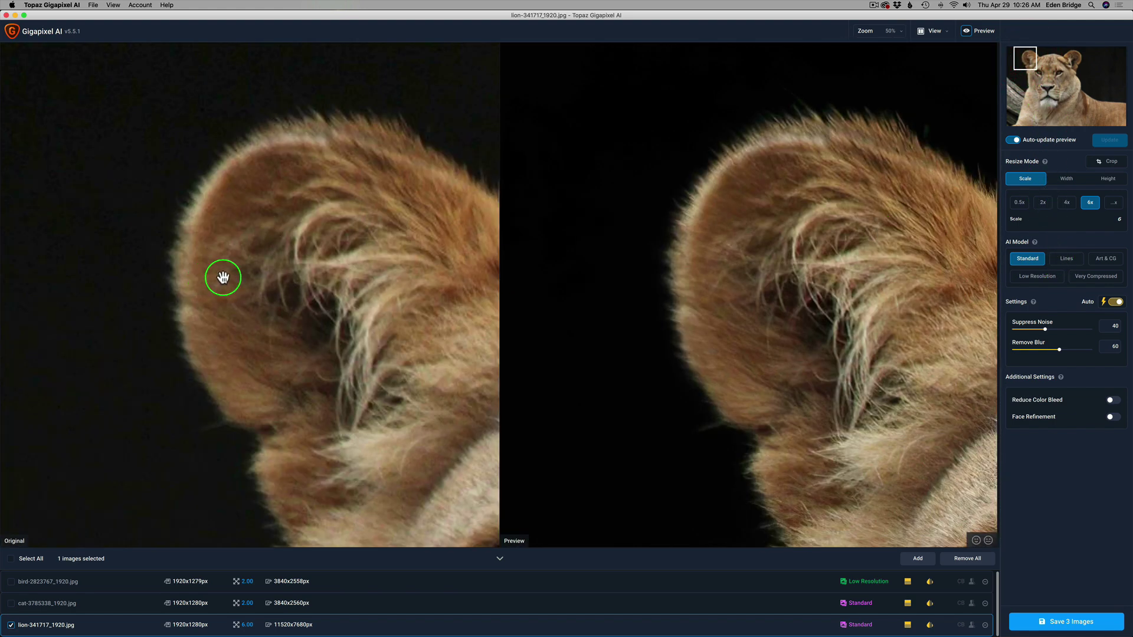
pyautogui.click(1069, 261)
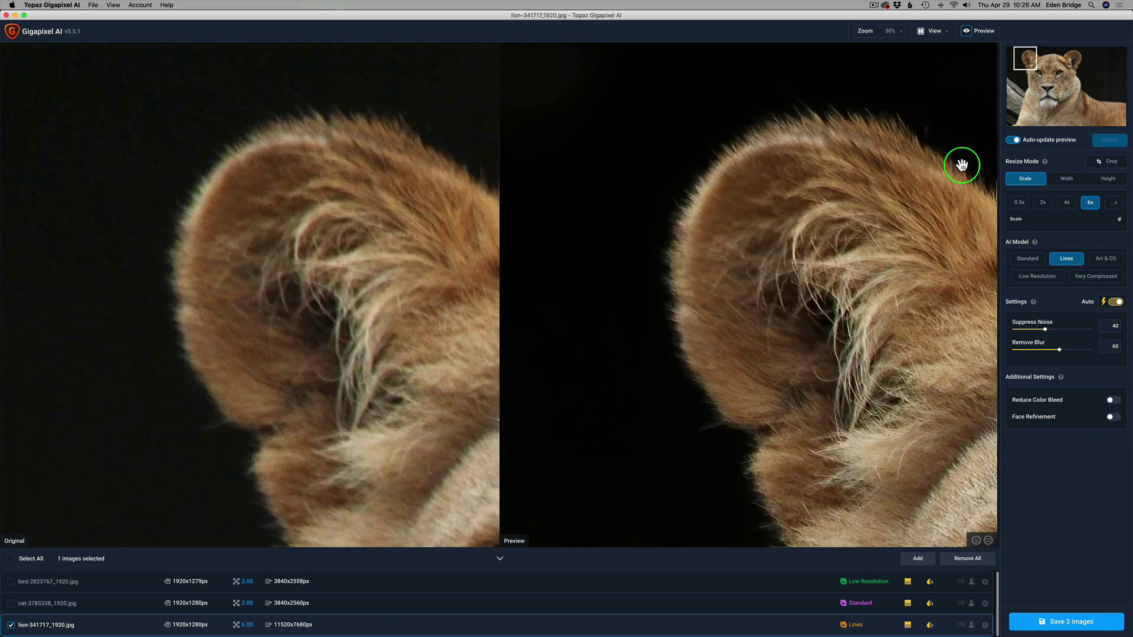
pyautogui.moveTo(1025, 62); pyautogui.dragTo(1039, 70)
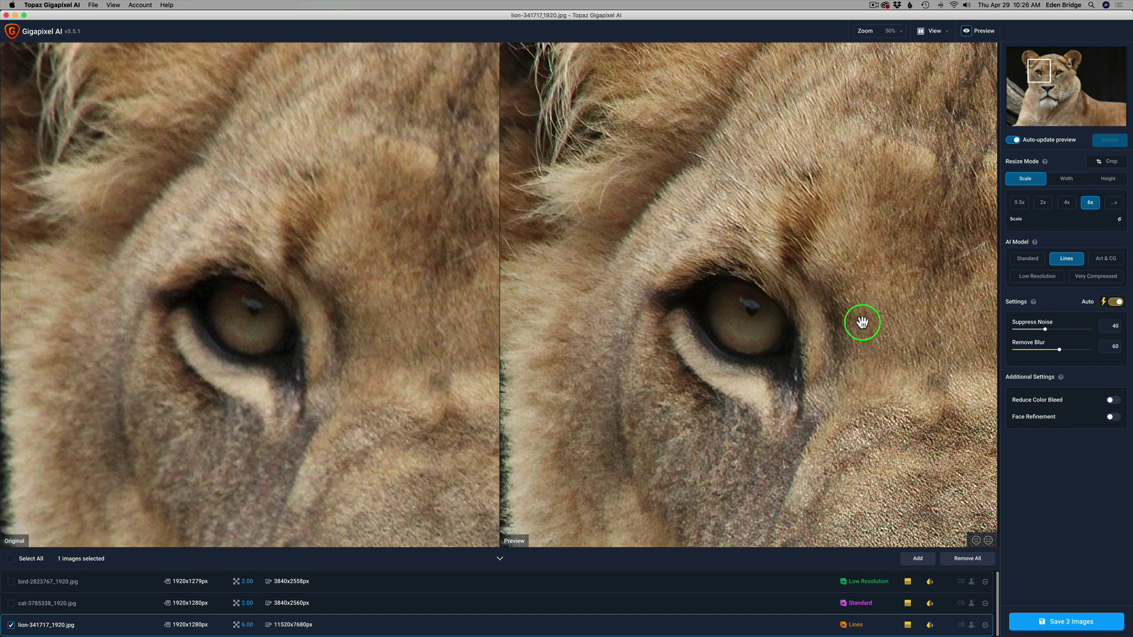
pyautogui.moveTo(888, 382); pyautogui.dragTo(743, 159)
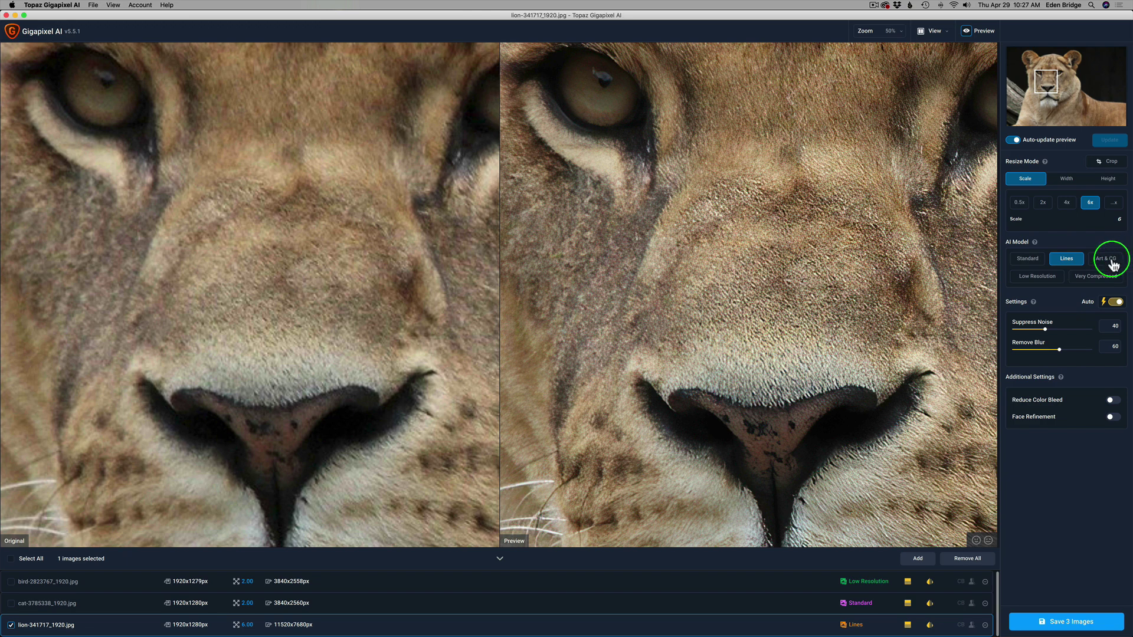
# Step: Try the Art & CG AI model on the lion, inspecting the face, ear, tree trunk and back edge
pyautogui.click(1109, 260)
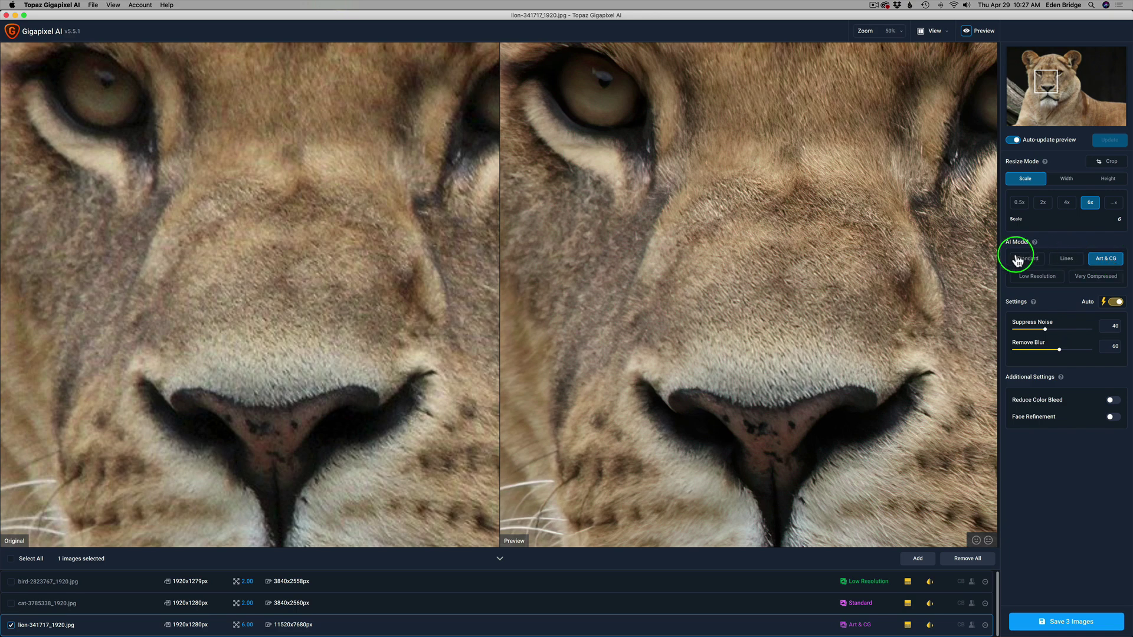
pyautogui.scroll(10, 736, 157)
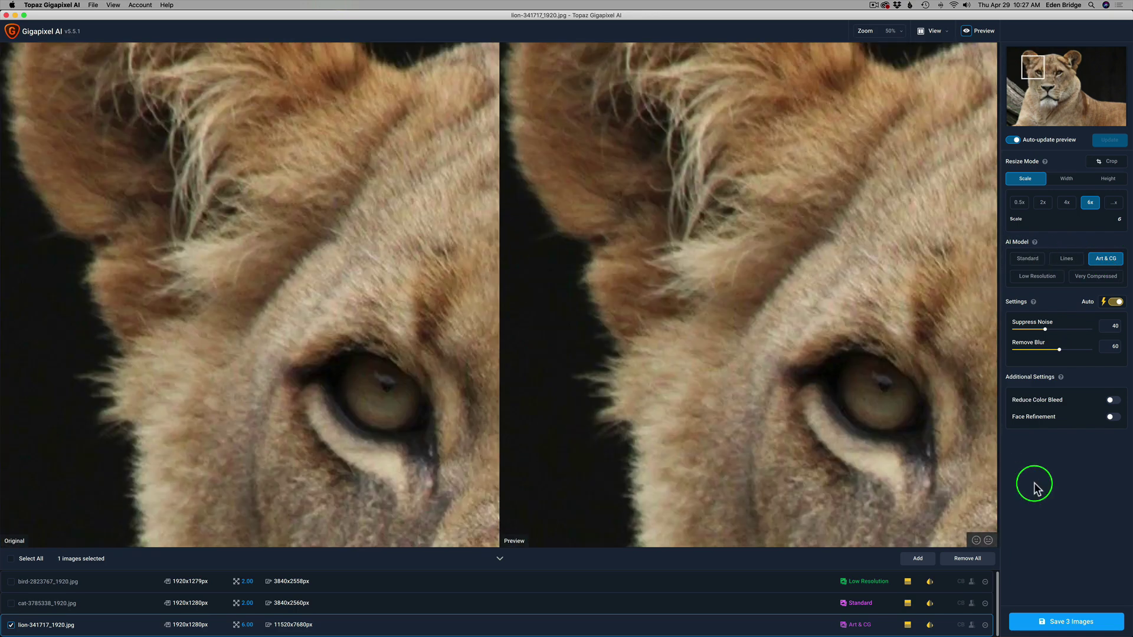
pyautogui.click(1054, 621)
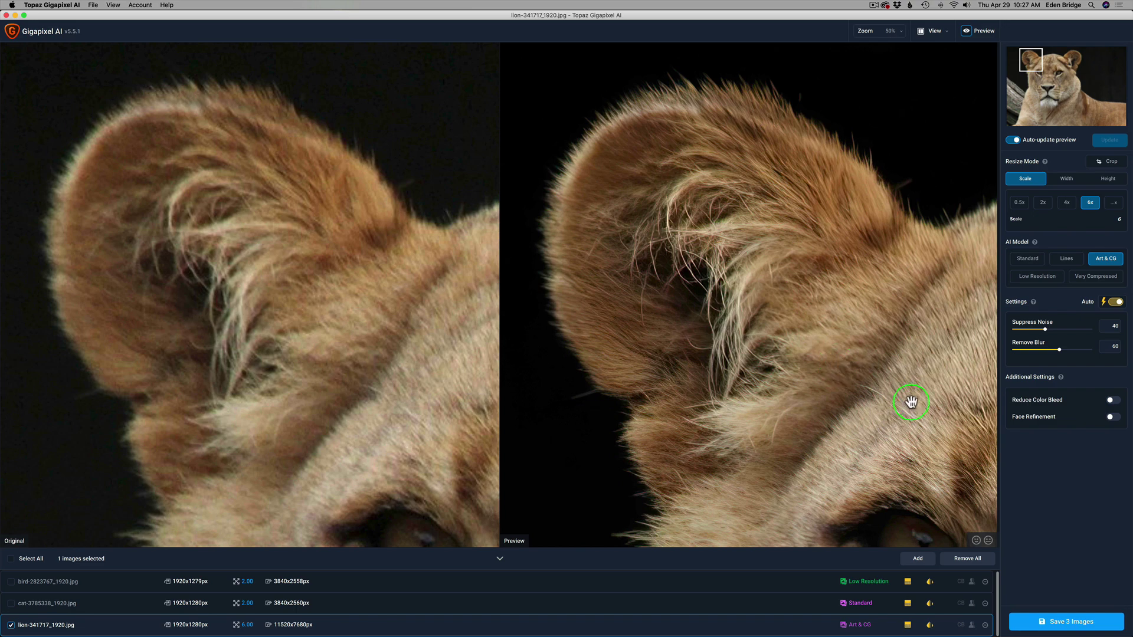
pyautogui.moveTo(1021, 71); pyautogui.dragTo(1019, 96)
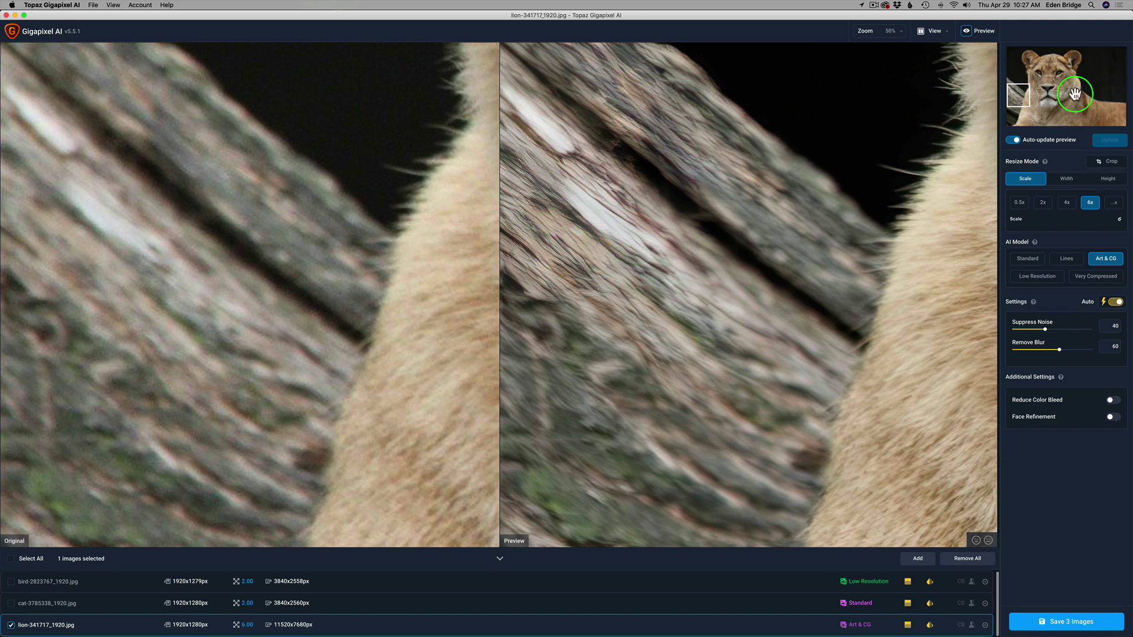
pyautogui.moveTo(1020, 96); pyautogui.dragTo(1099, 101)
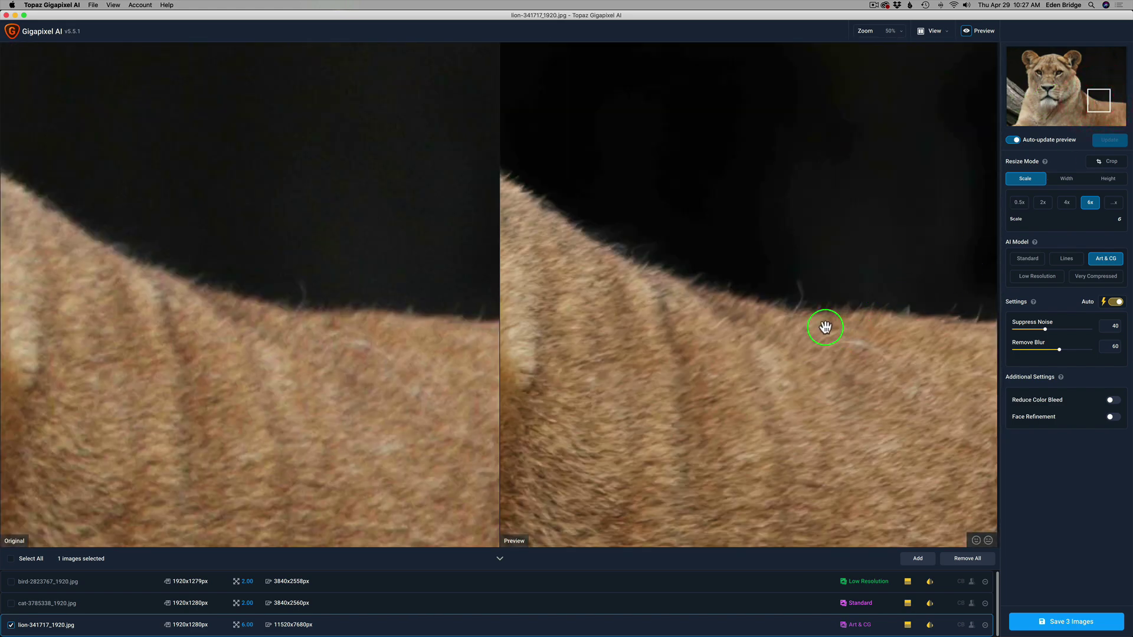
pyautogui.moveTo(8, 345)
pyautogui.click(1091, 102)
pyautogui.moveTo(1090, 101); pyautogui.dragTo(1017, 95)
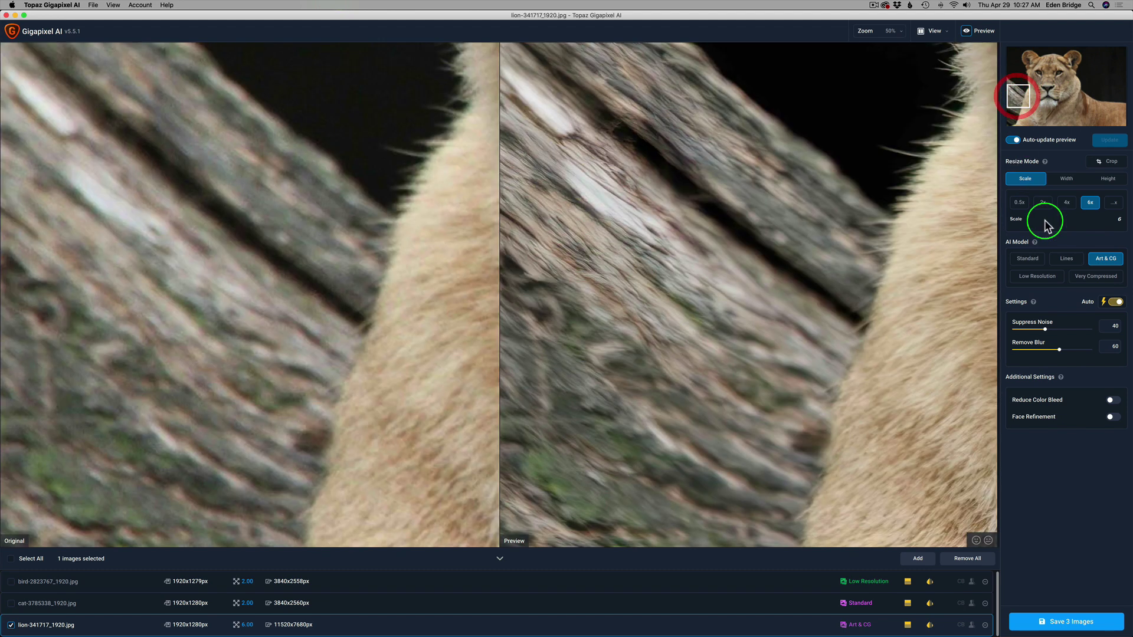
# Step: Try Remove Blur at 9 with the Art & CG model, inspecting the tree trunk, the lion's back and its face
pyautogui.moveTo(1061, 353); pyautogui.dragTo(1023, 352)
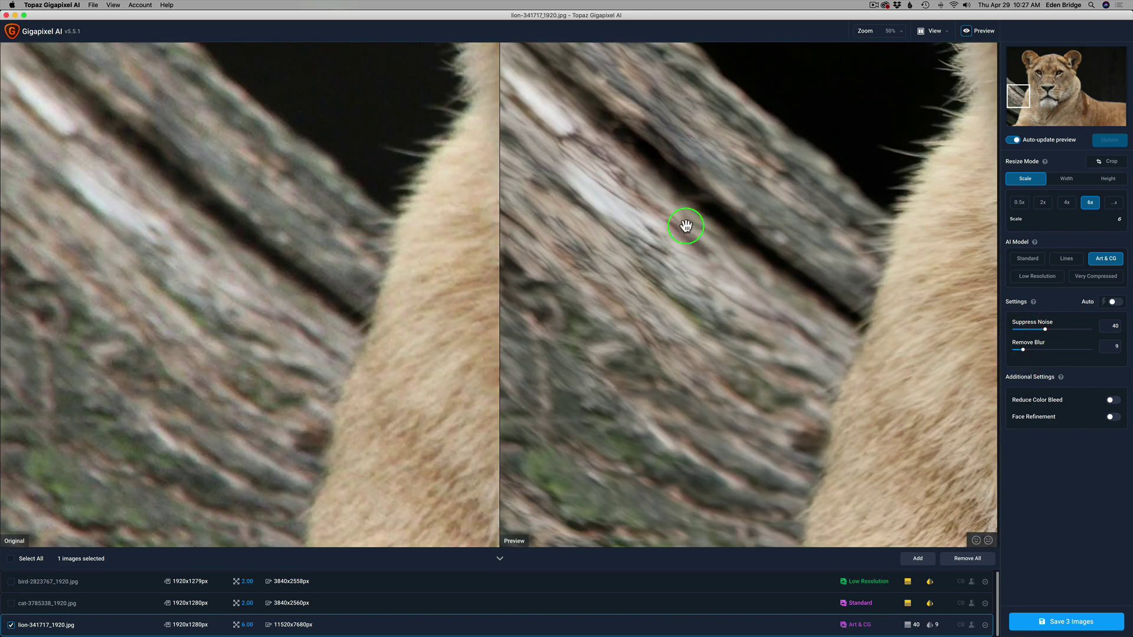
pyautogui.moveTo(1037, 93); pyautogui.dragTo(1100, 99)
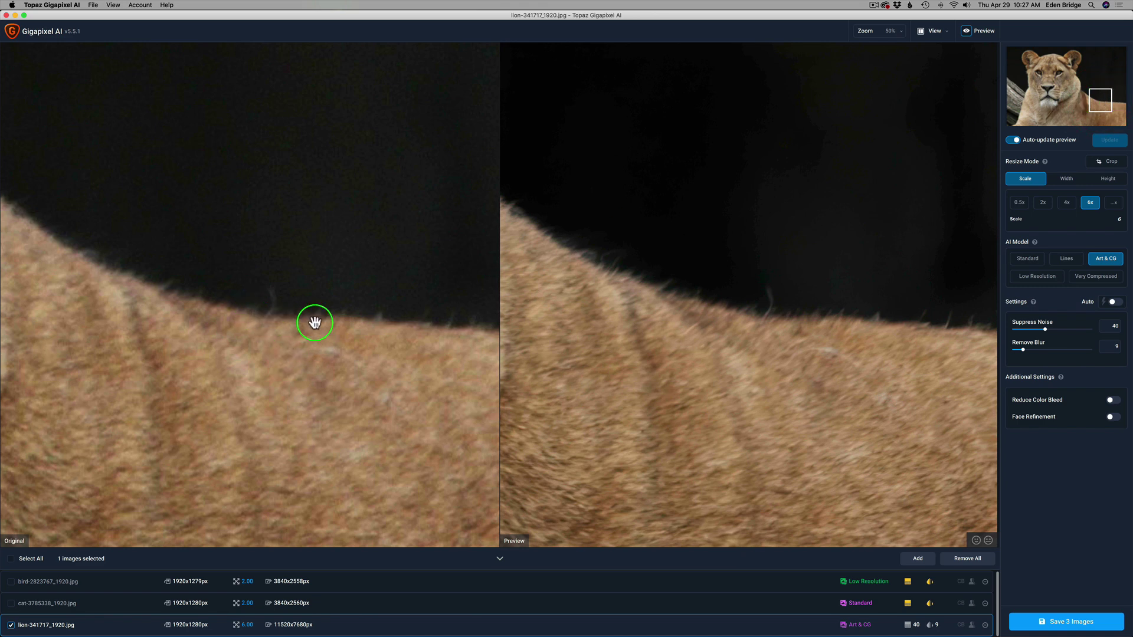
pyautogui.moveTo(1102, 112); pyautogui.dragTo(1059, 79)
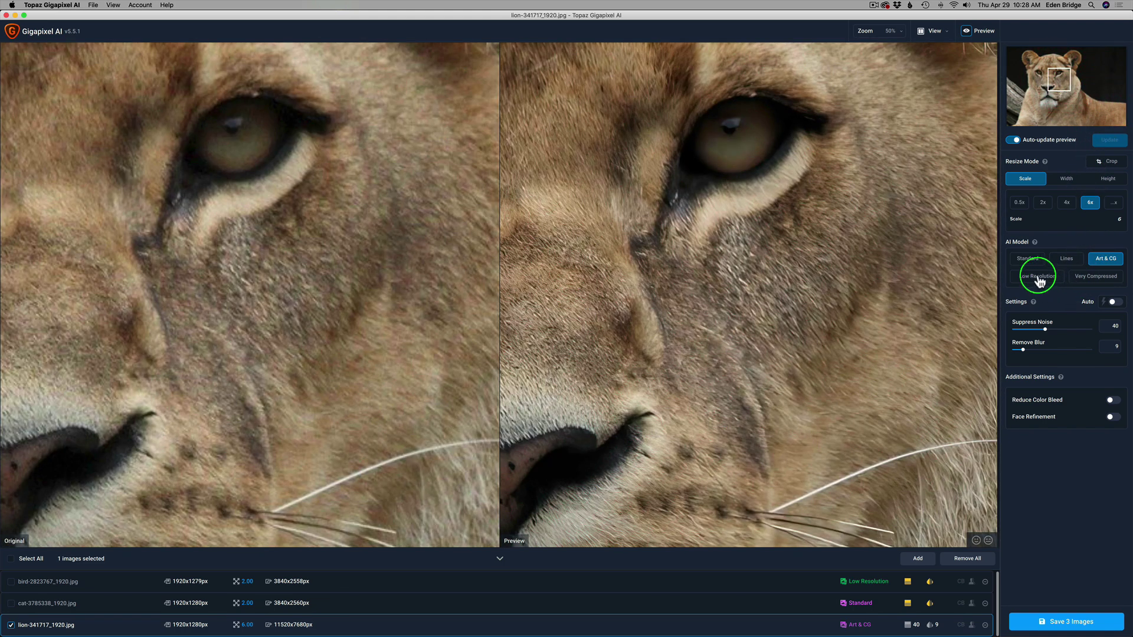
# Step: Try the Low Resolution and Very Compressed models with Auto settings on, comparing the lion's back and the tree trunk
pyautogui.click(1040, 279)
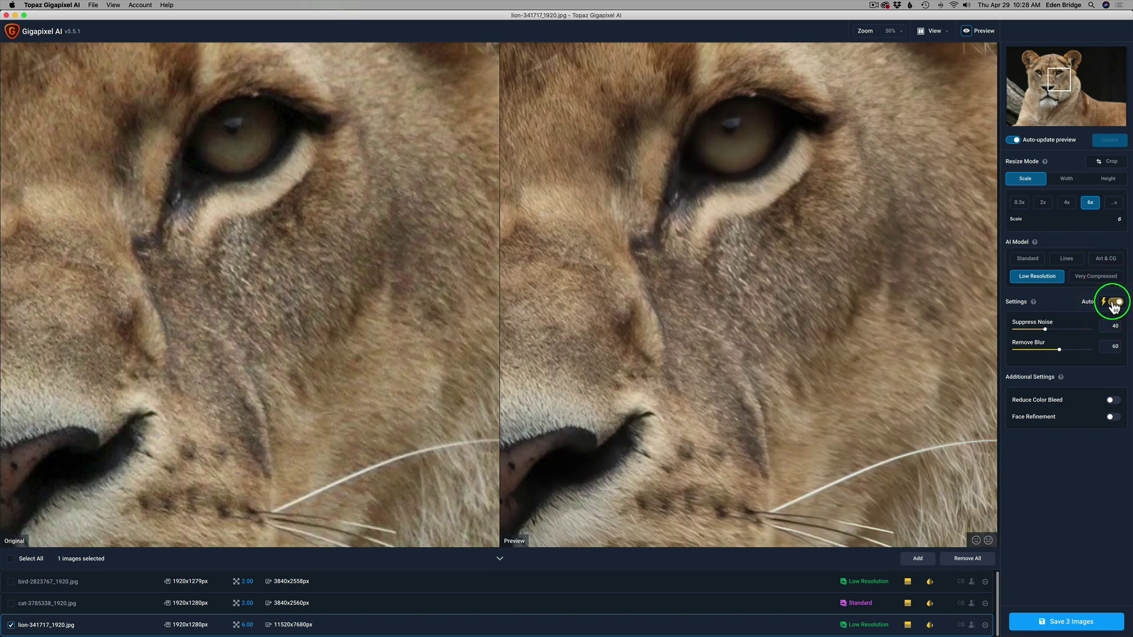
pyautogui.moveTo(1093, 100)
pyautogui.mouseDown()
pyautogui.moveTo(1014, 51)
pyautogui.moveTo(1028, 57)
pyautogui.moveTo(1010, 92)
pyautogui.moveTo(1100, 98)
pyautogui.mouseUp()
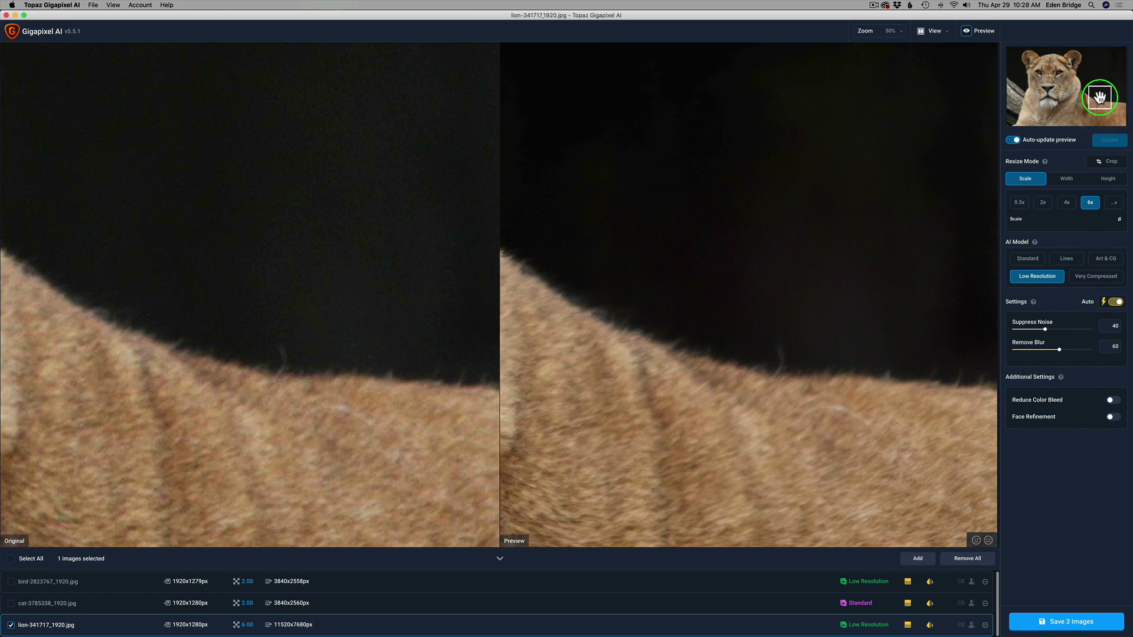
pyautogui.click(1105, 278)
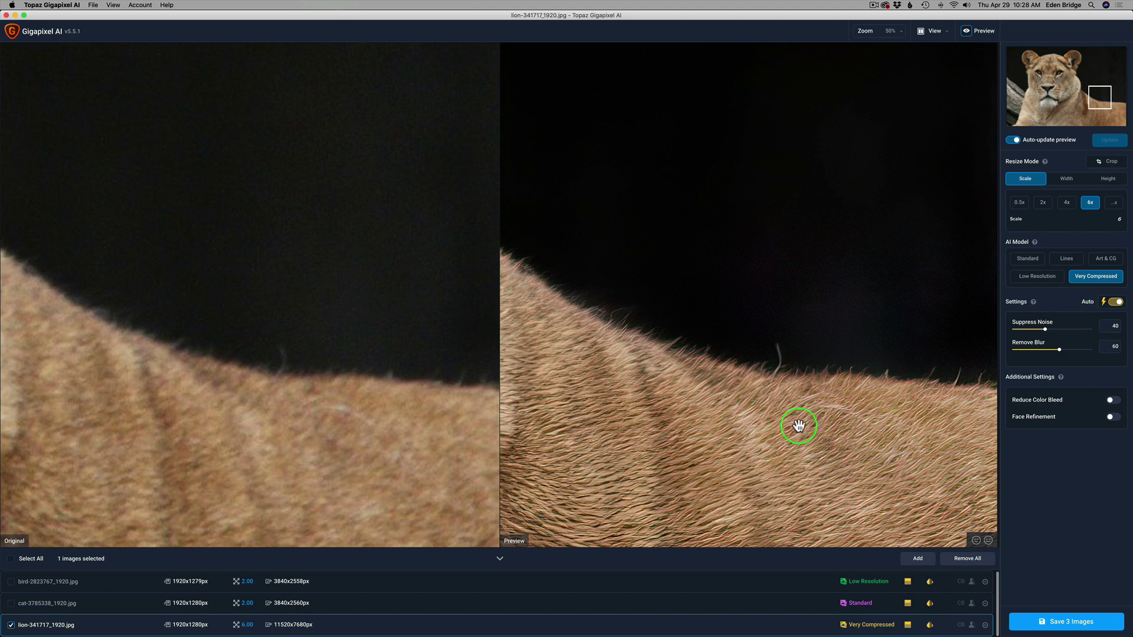
pyautogui.moveTo(1097, 97); pyautogui.dragTo(1002, 97)
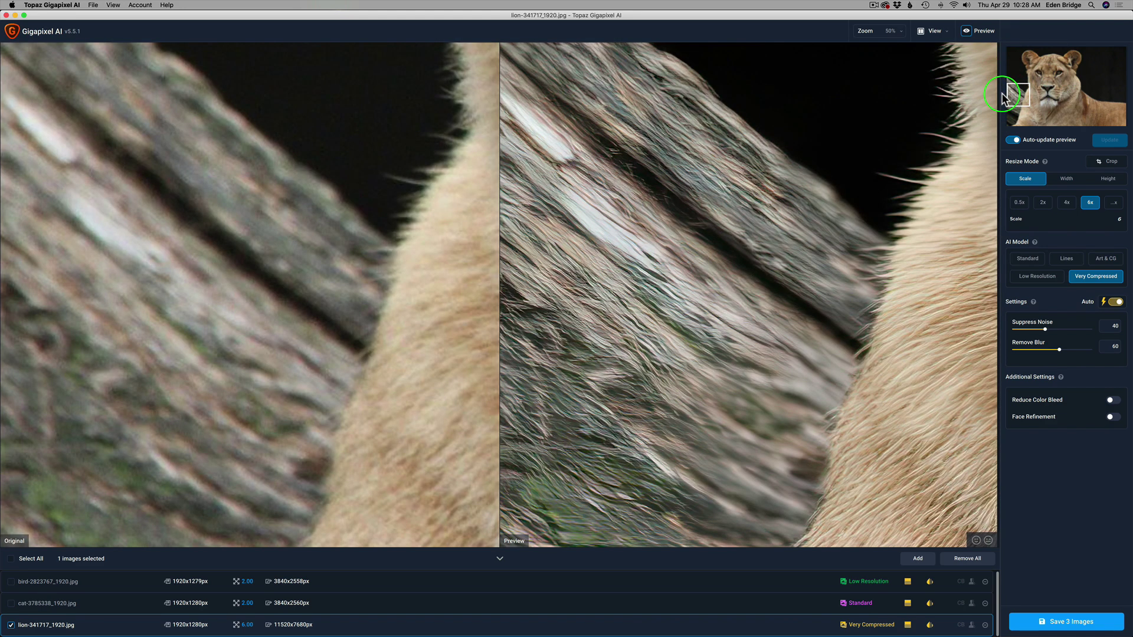
# Step: Apply the Art & CG model to the lion photo with Remove Blur at 9, and check the trunk and face
pyautogui.click(1107, 260)
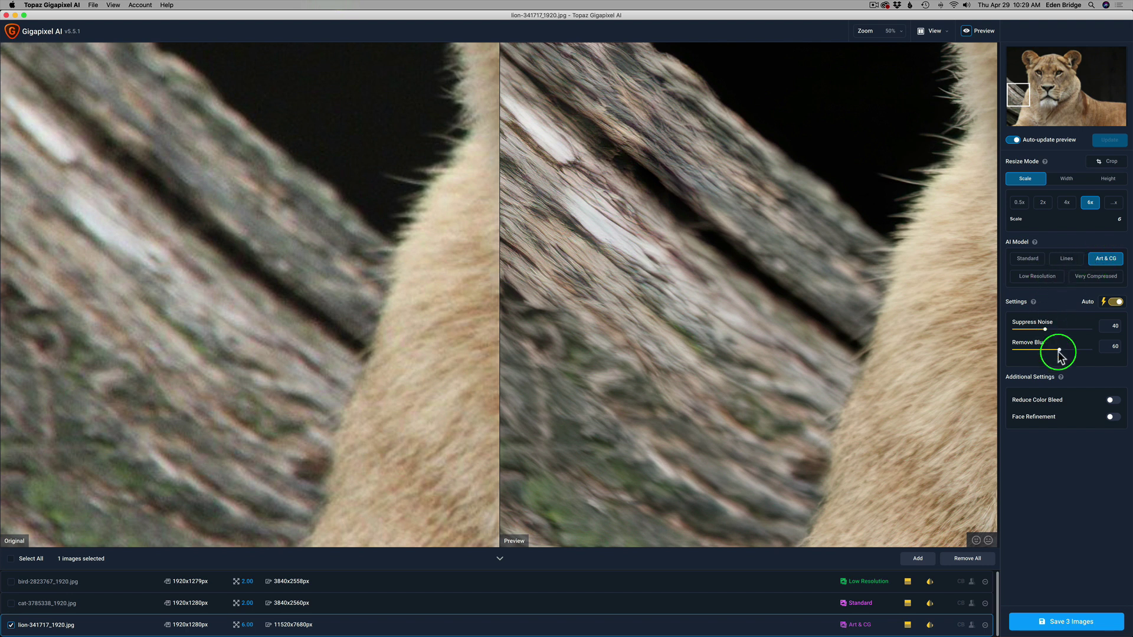
pyautogui.moveTo(1058, 351); pyautogui.dragTo(1025, 350)
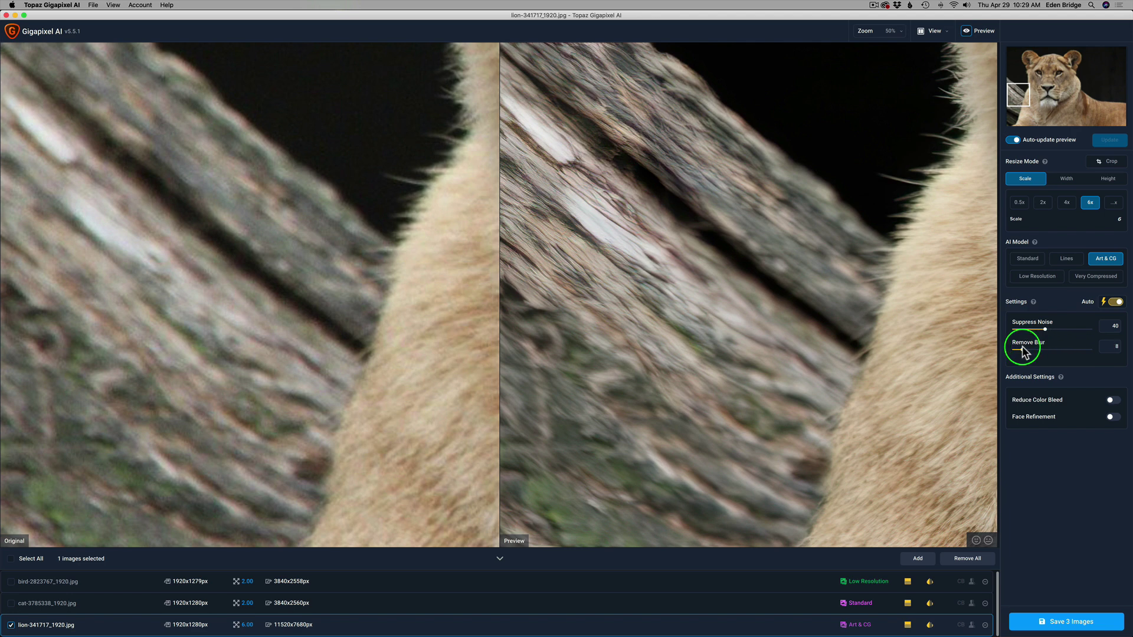
pyautogui.click(1024, 351)
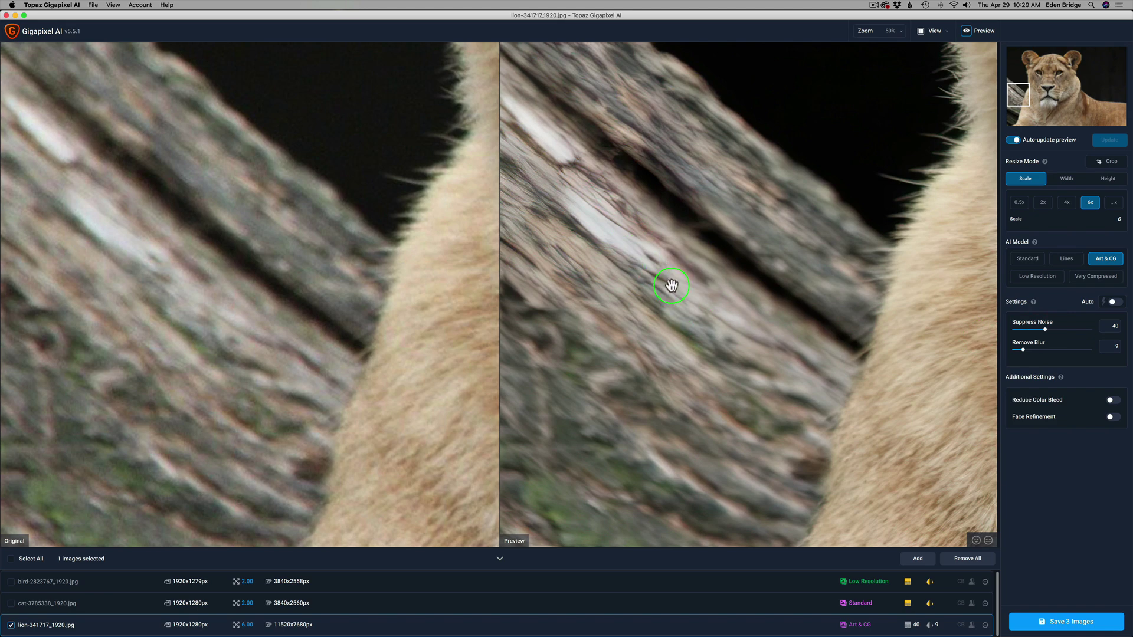
pyautogui.moveTo(1021, 102); pyautogui.dragTo(1053, 76)
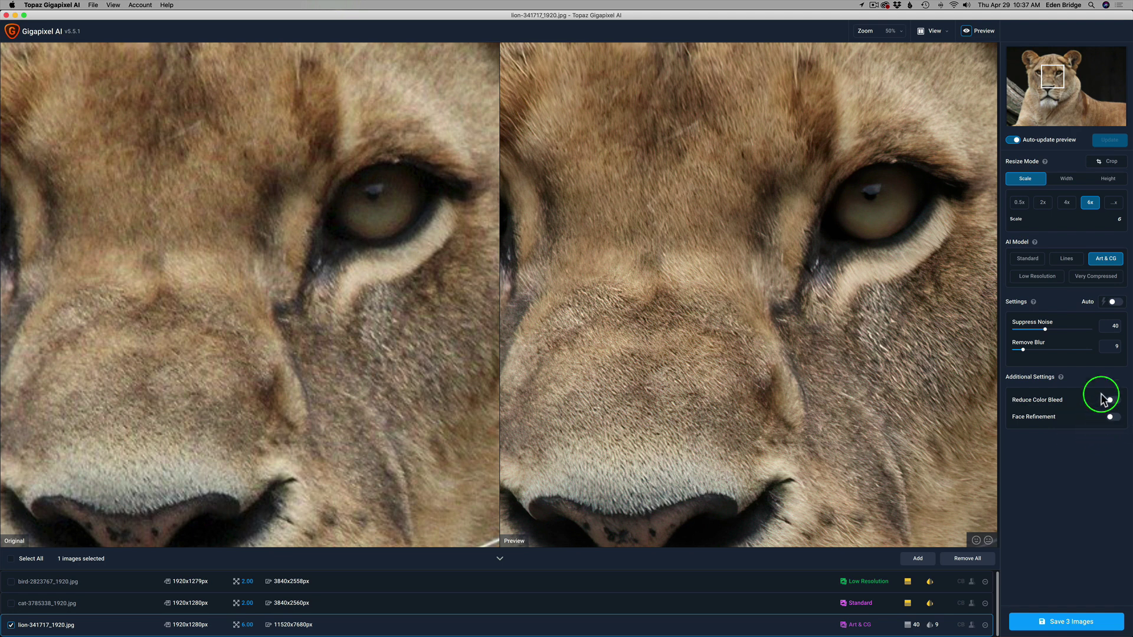
# Step: Batch-save the three images in TIF format with the ProPhoto RGB color profile
pyautogui.click(1065, 620)
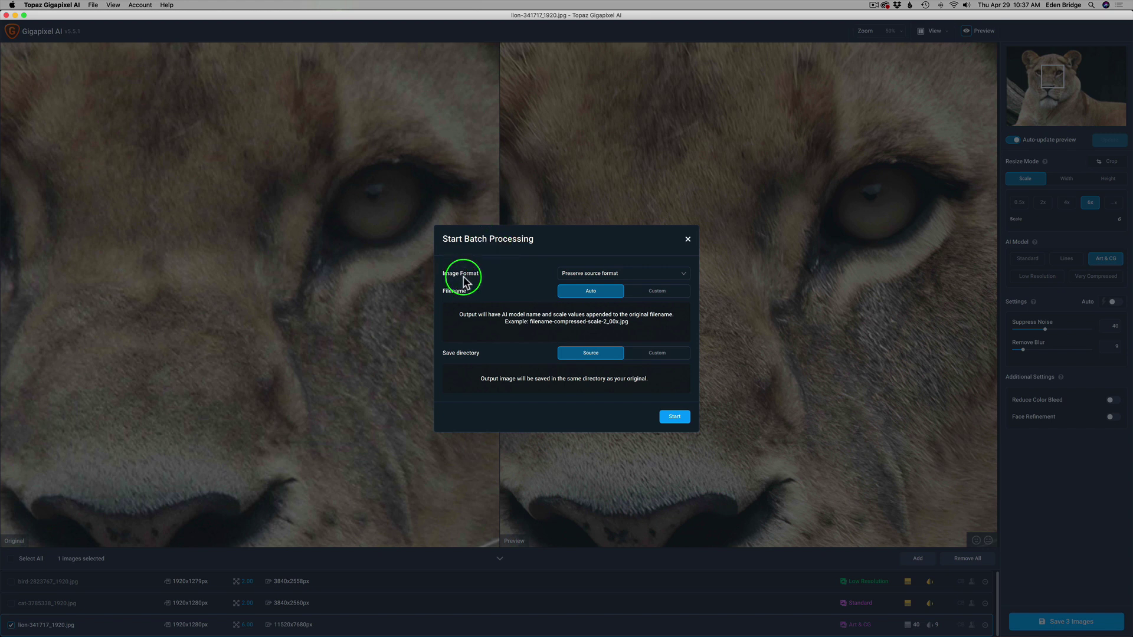
pyautogui.click(685, 275)
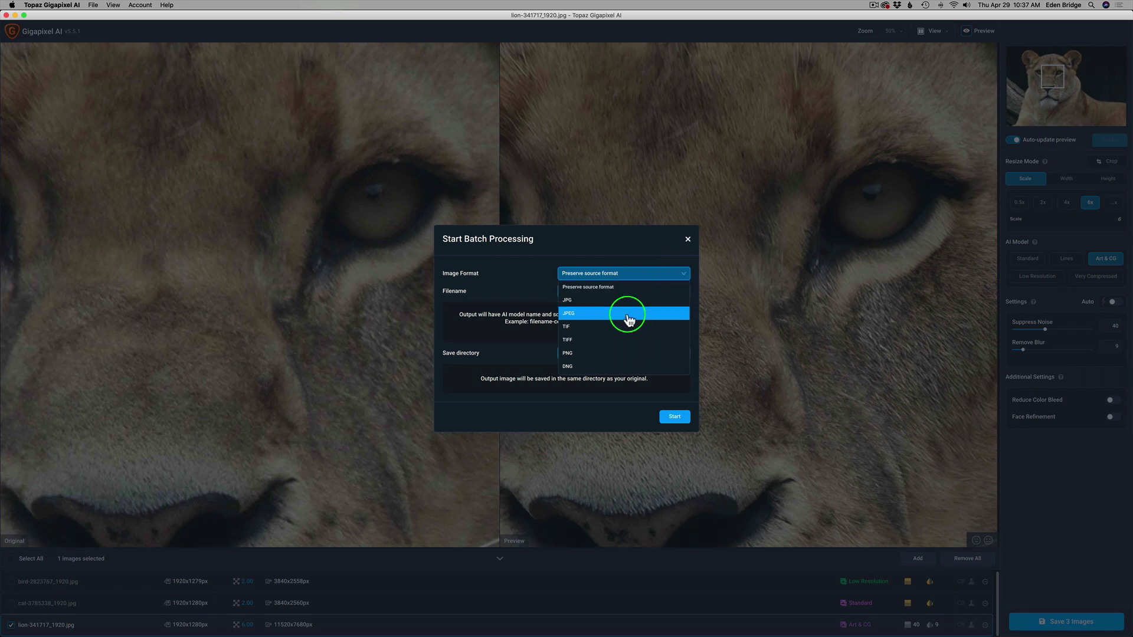
pyautogui.click(602, 327)
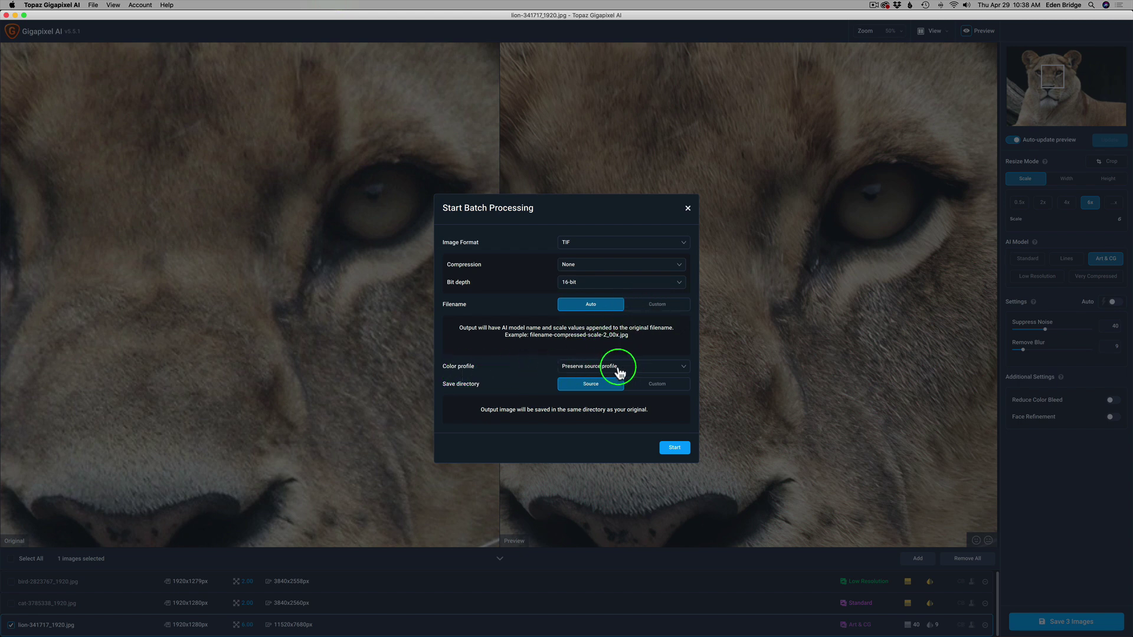
pyautogui.click(683, 367)
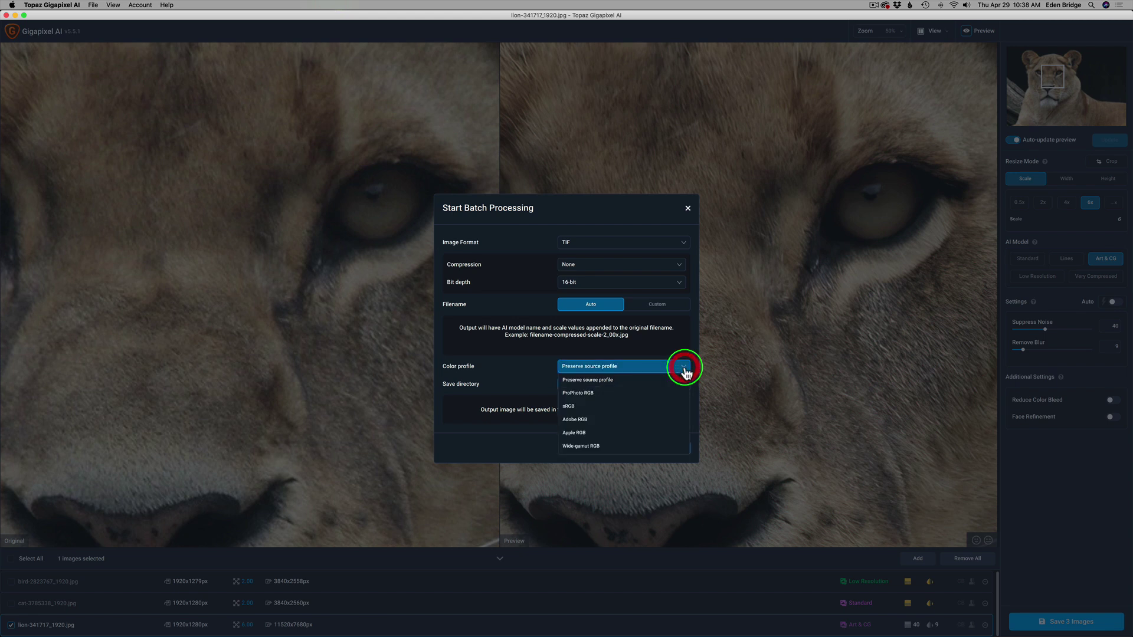
pyautogui.click(600, 396)
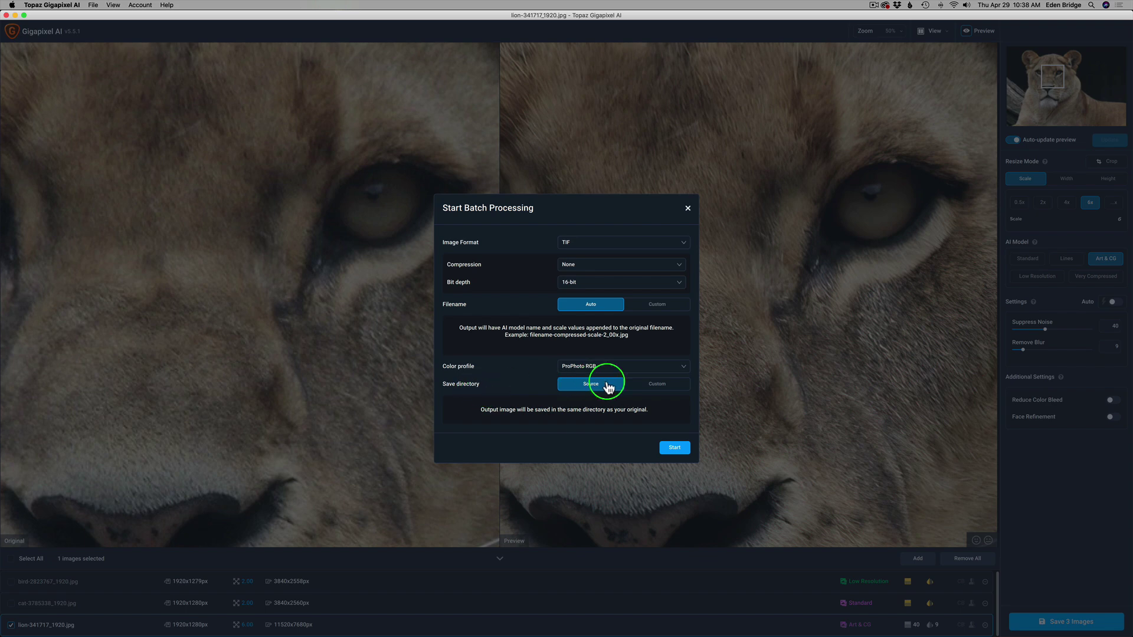
pyautogui.click(674, 449)
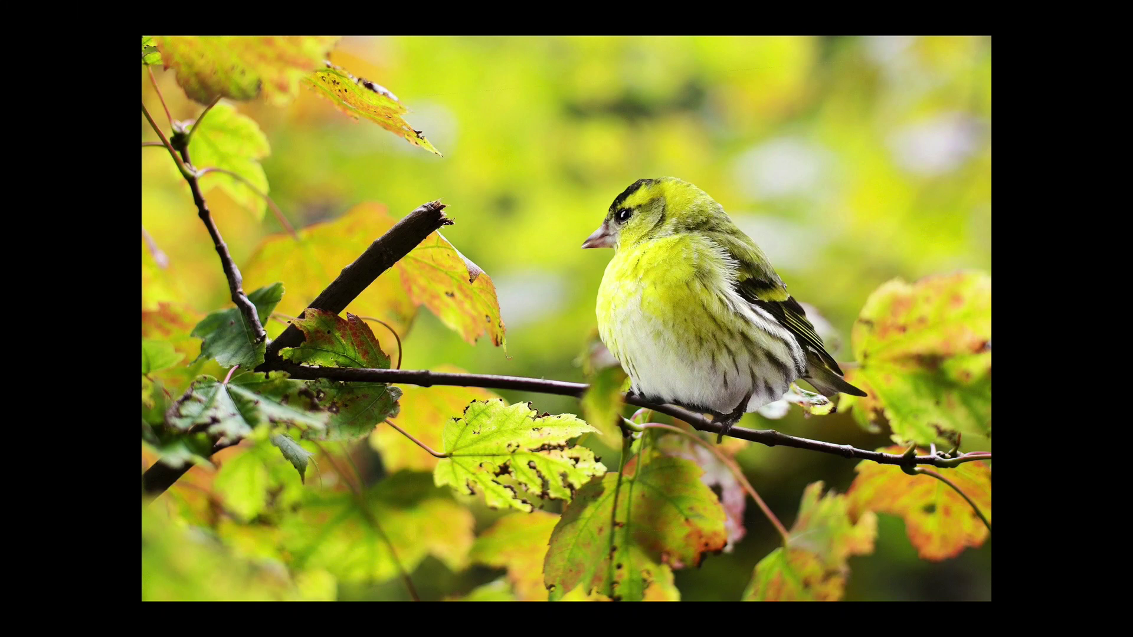
# Step: Compare the original bird photo with its enlarged version at full screen
pyautogui.press('Right')
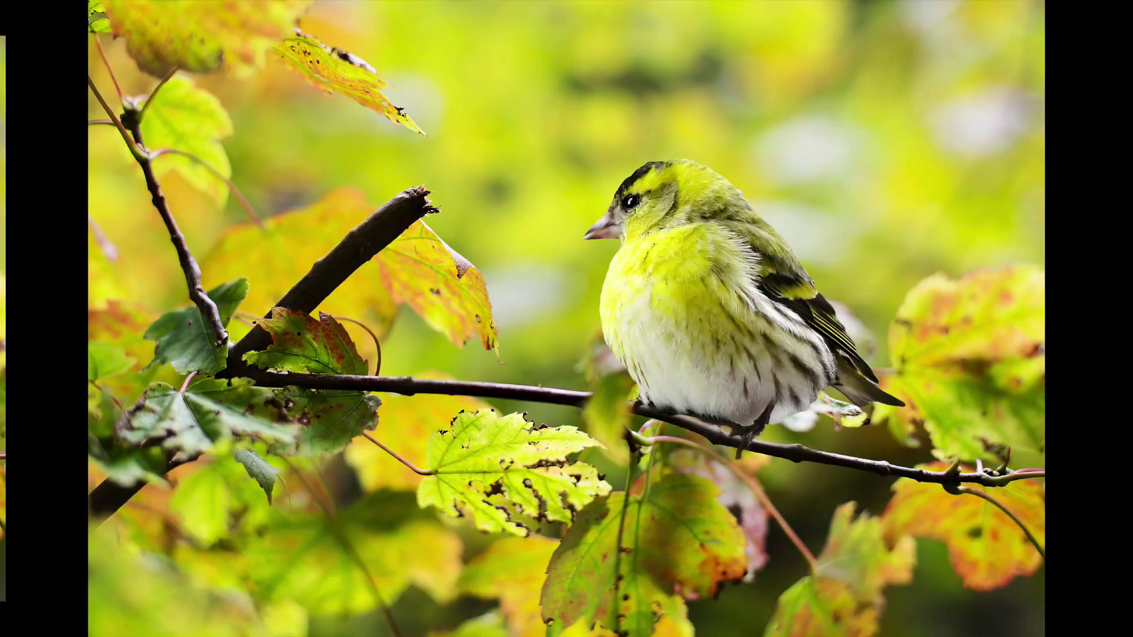